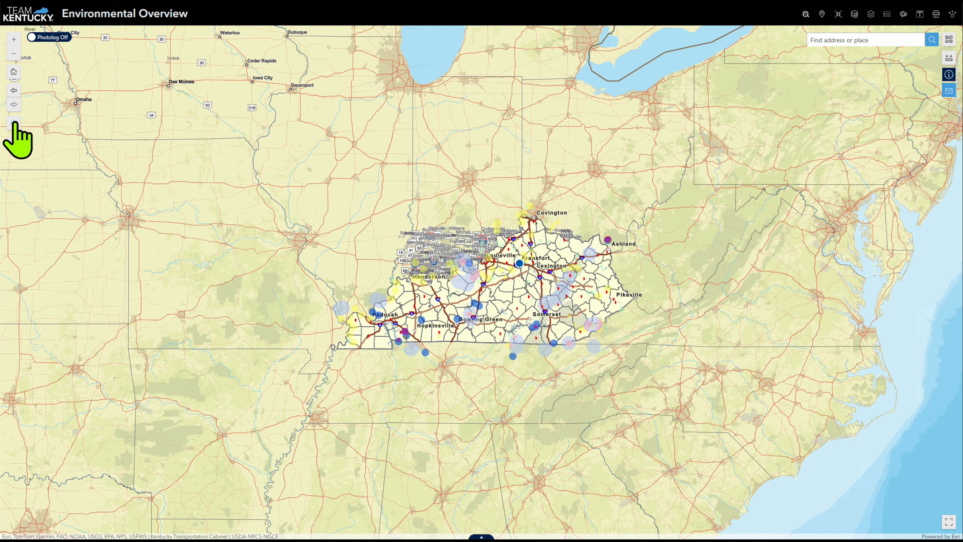
Zoom the map to the current location and try rotating it before resetting the orientation to north.
click(14, 123)
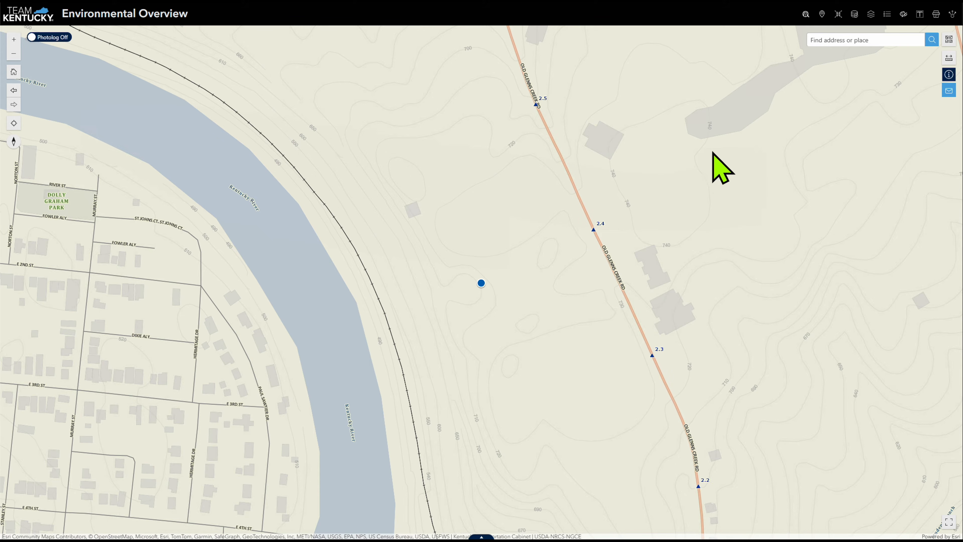
drag(713, 151, 482, 293)
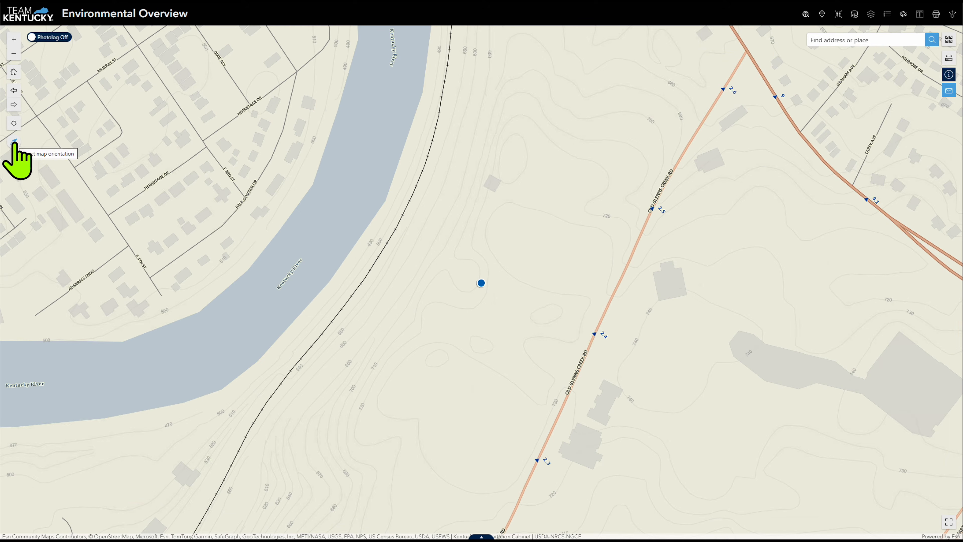
click(14, 142)
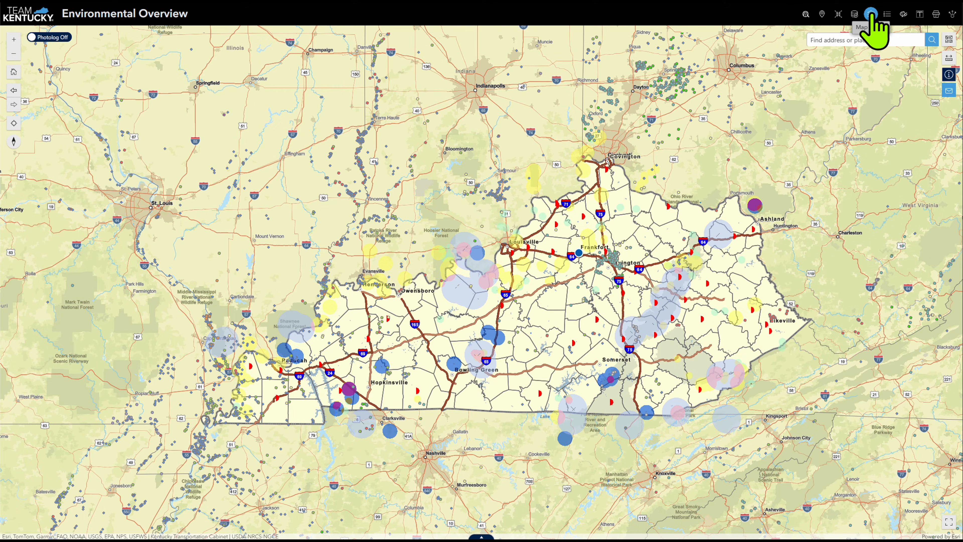
Open the map layer list and move the PointReference layer below Environmental Overview.
click(871, 15)
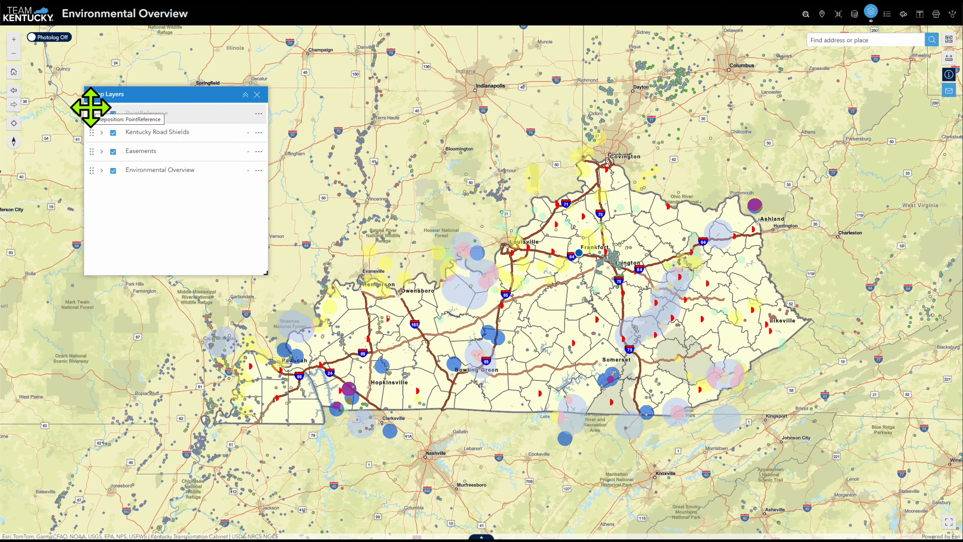
drag(91, 107, 91, 171)
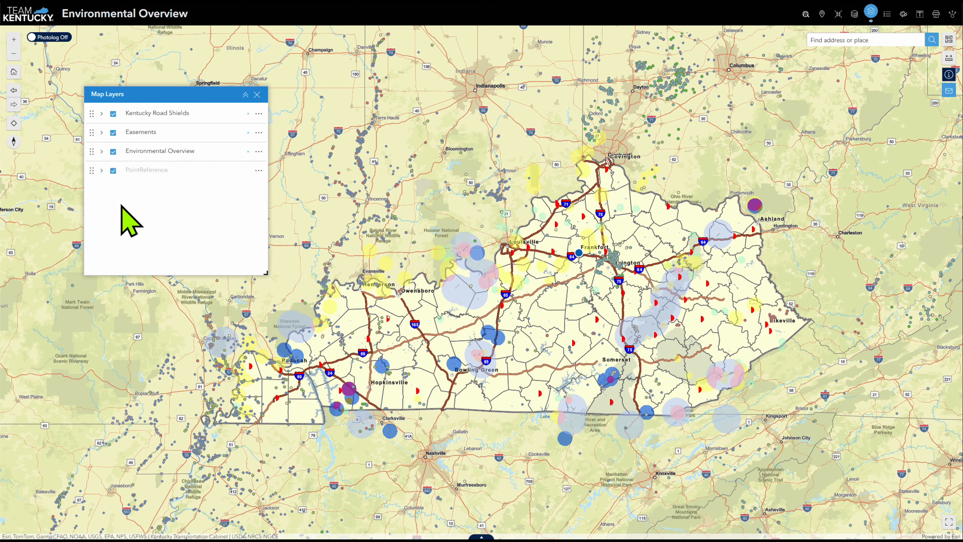
Expand the Kentucky Road Shields layer and its BaseMap Road Shields group to view the sublayers, and collapse both again.
click(102, 113)
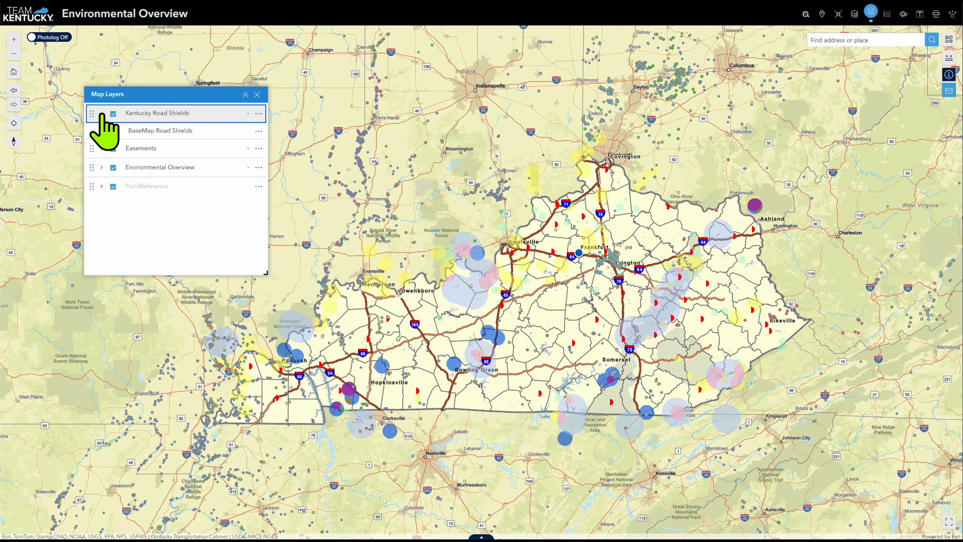
click(104, 131)
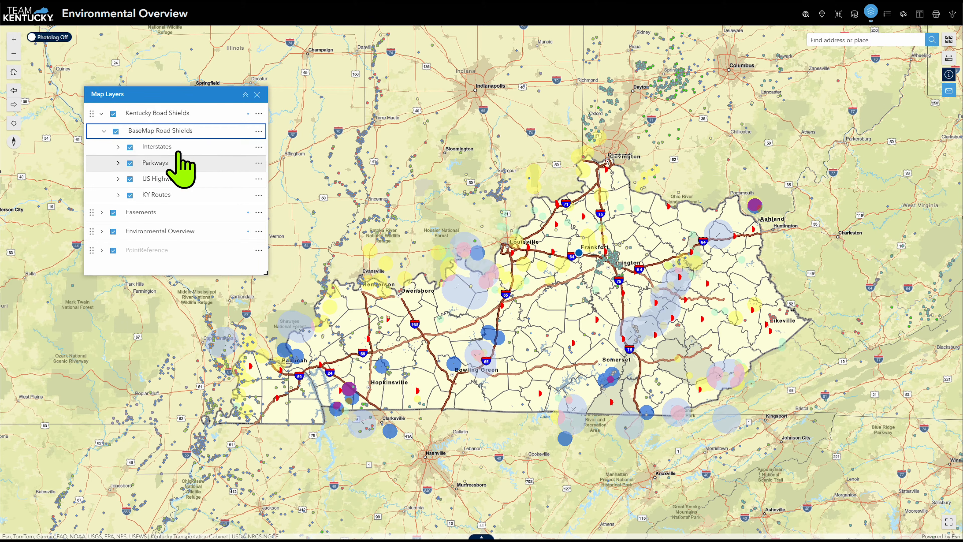
click(103, 131)
click(102, 113)
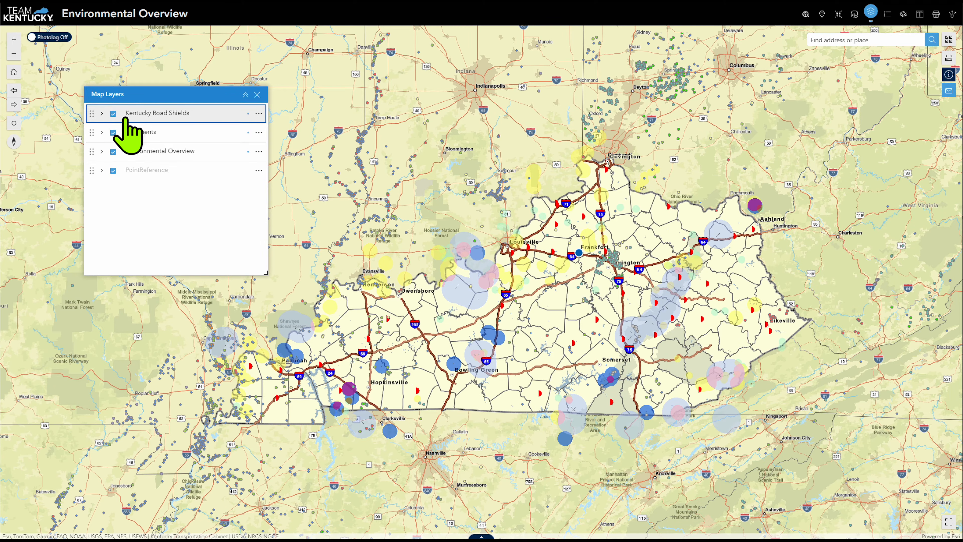
Switch the Kentucky Road Shields layer off and back on, and open its details.
click(113, 114)
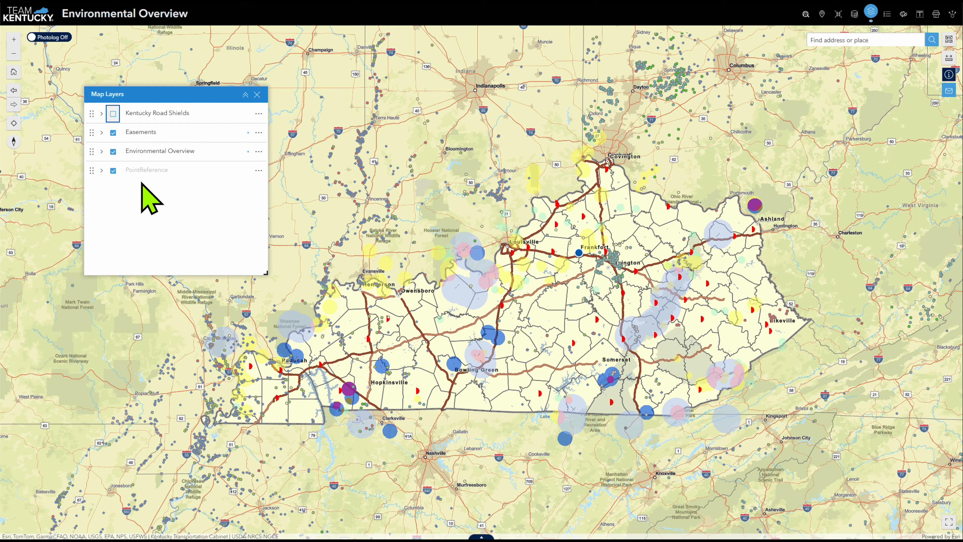
click(114, 114)
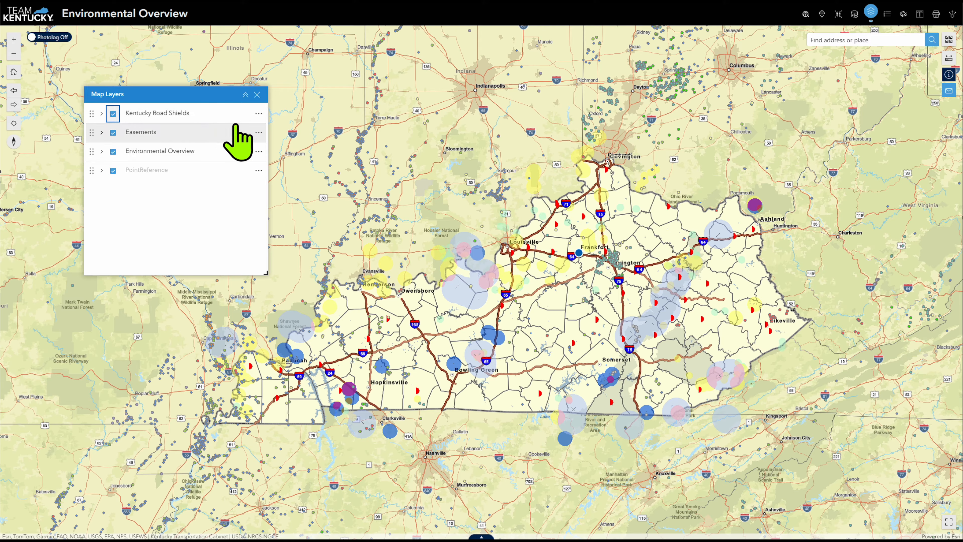
click(258, 113)
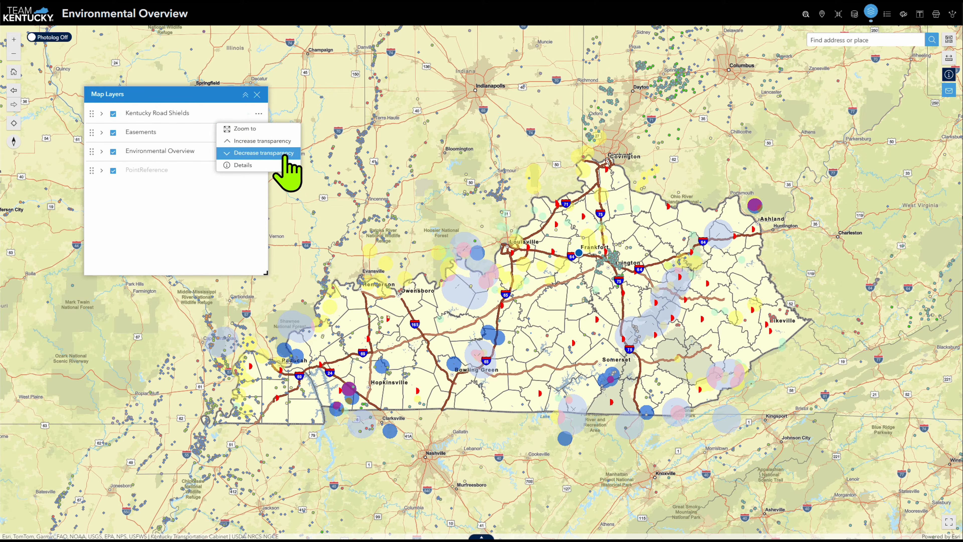
click(251, 165)
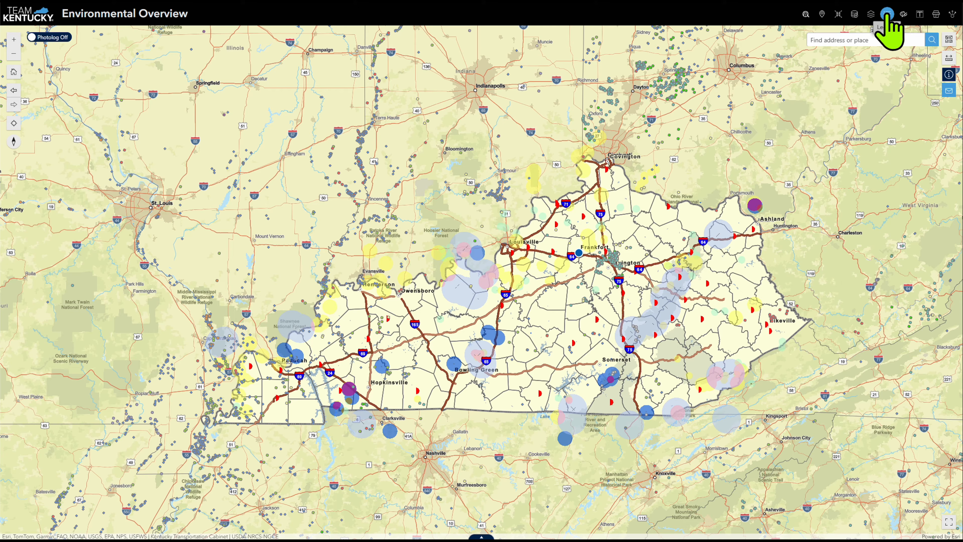
Open the map legend and look through its symbols, starting with the Easements Centroids.
click(888, 15)
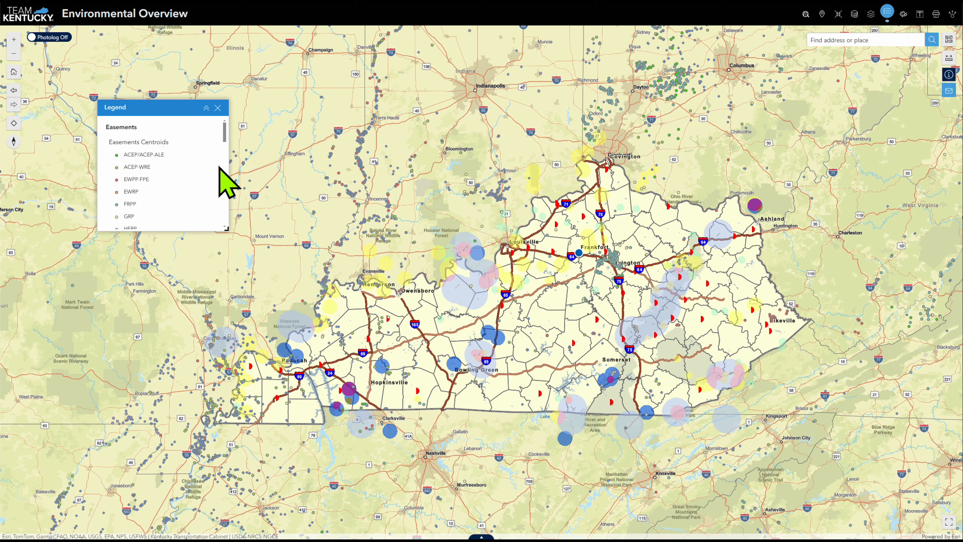
scroll(211, 190, down, 10)
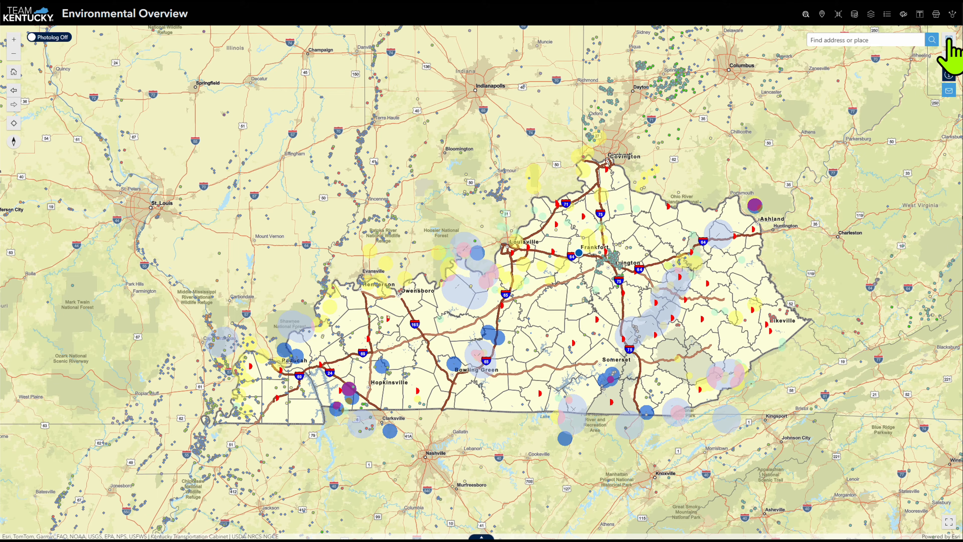
Browse the available basemaps and set the basemap to KY NAIP 2020 2FT.
click(949, 39)
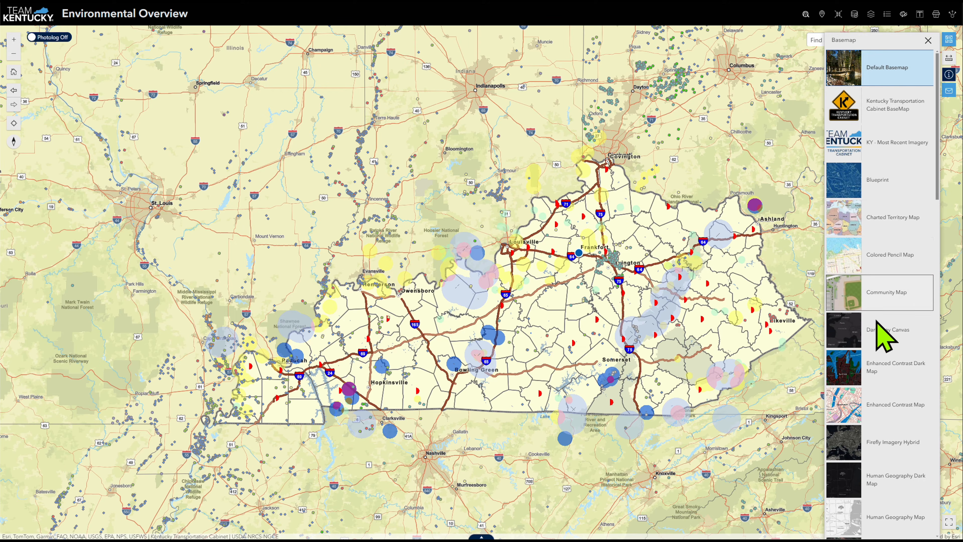
scroll(874, 358, down, 6)
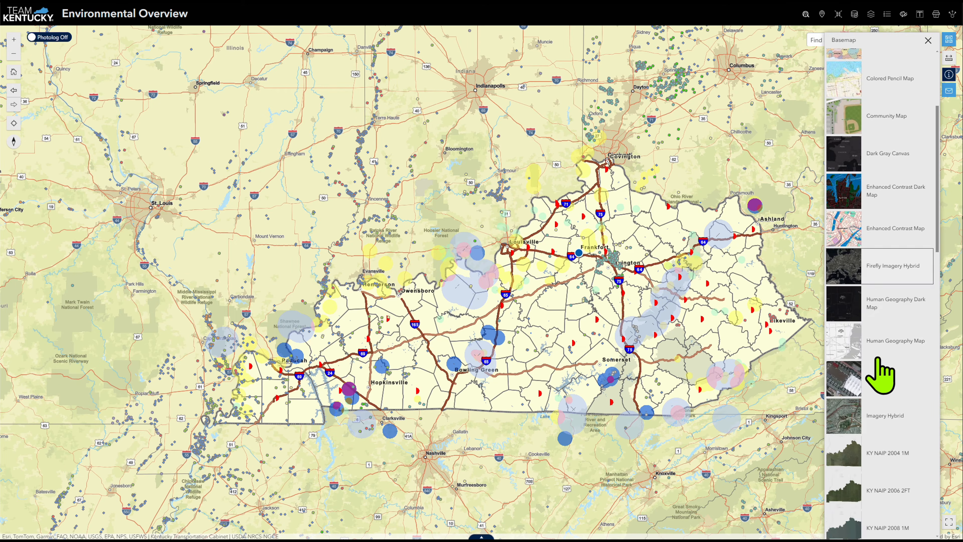
scroll(878, 359, down, 3)
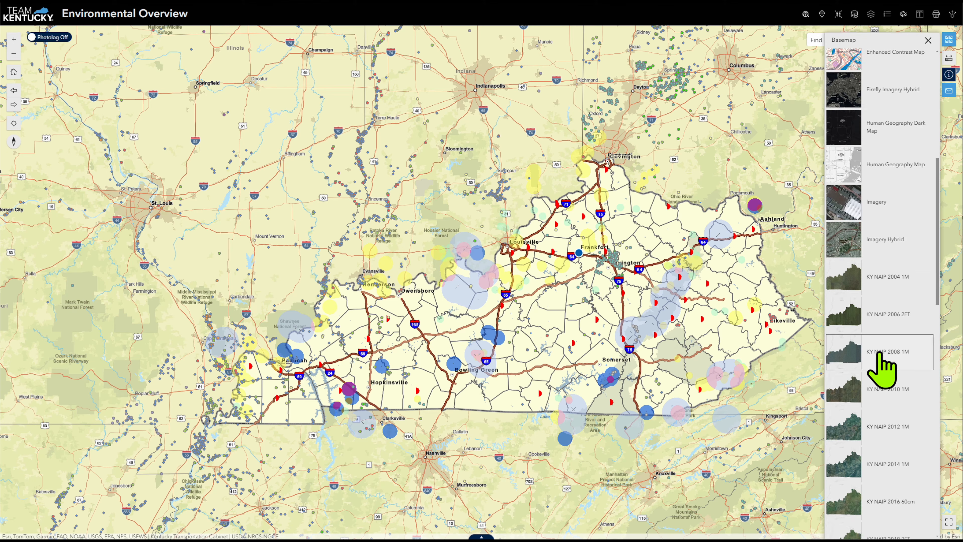
scroll(880, 355, down, 1)
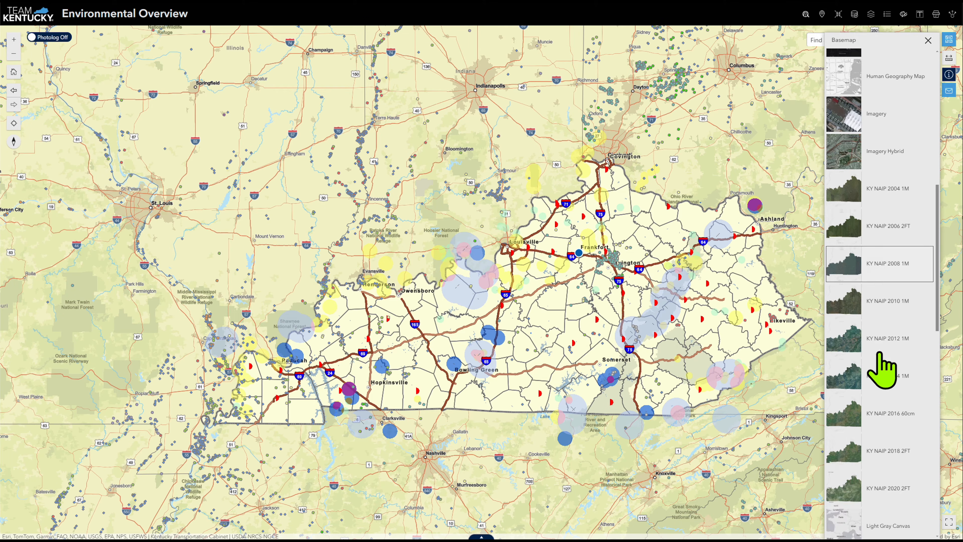
click(886, 489)
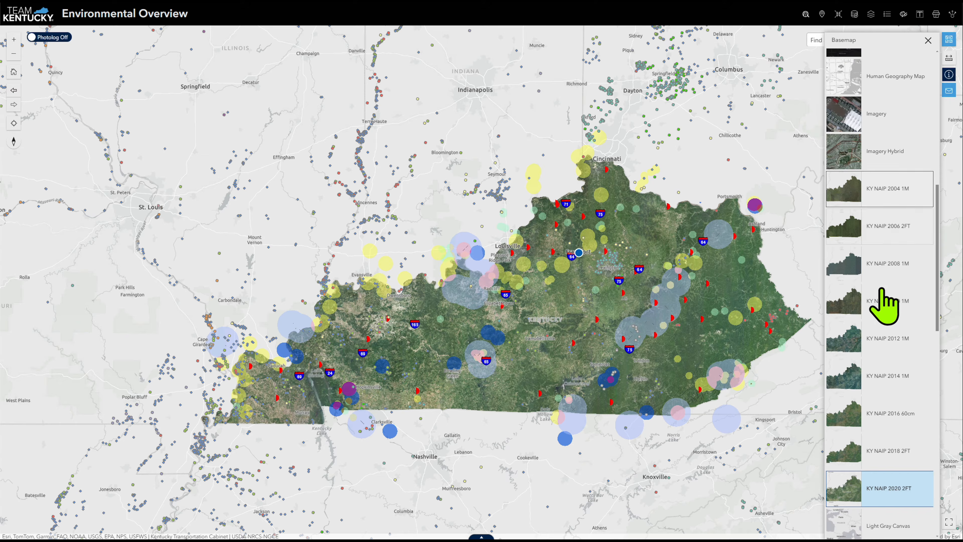
Switch the basemap to the Kentucky Transportation Cabinet BaseMap.
scroll(884, 307, up, 5)
scroll(882, 297, up, 7)
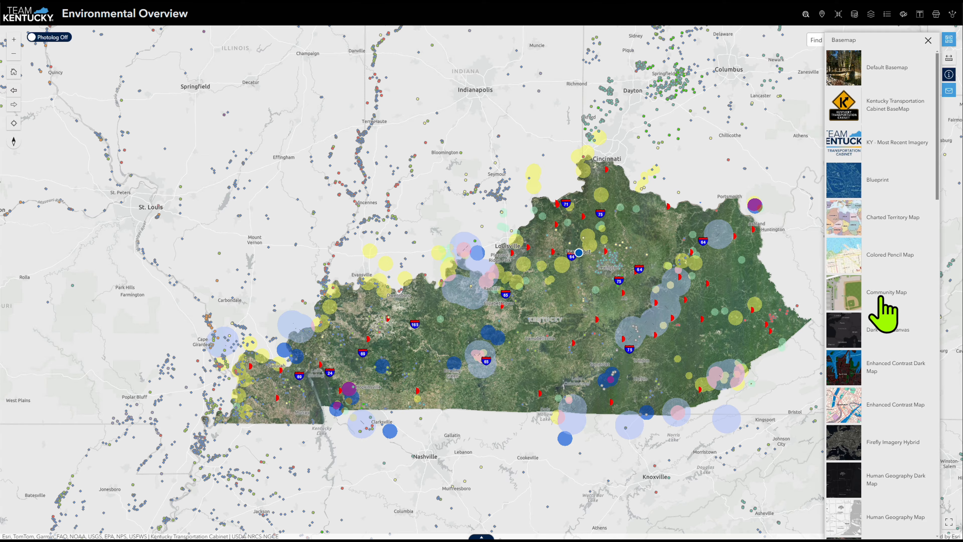
click(888, 108)
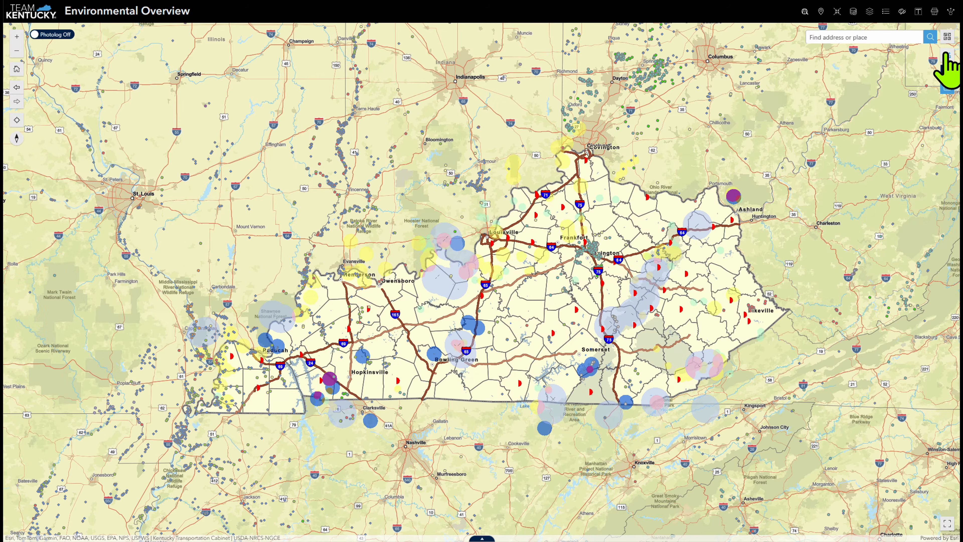
Measure the distance along a two-segment line in northeastern Kentucky, running west and bending south to I-64 near Lexington.
click(948, 57)
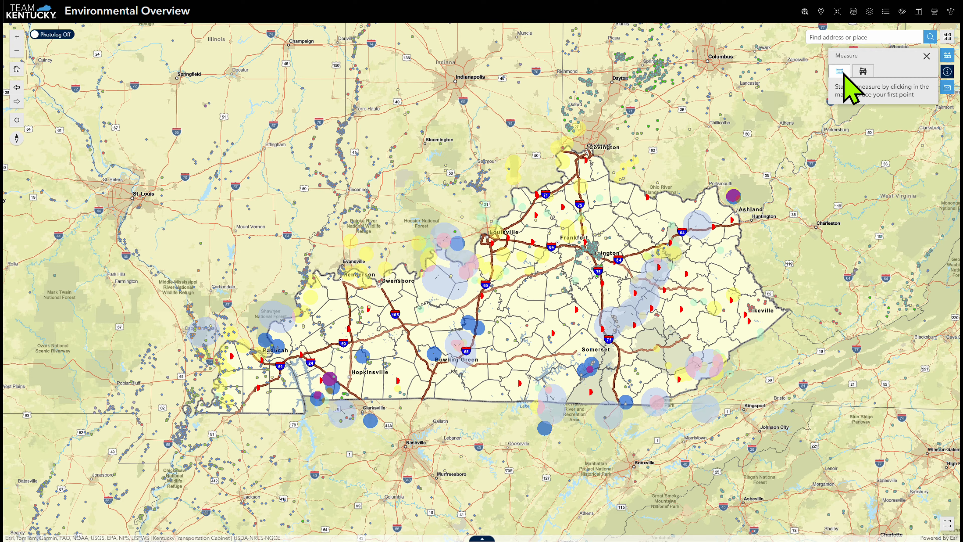
click(676, 206)
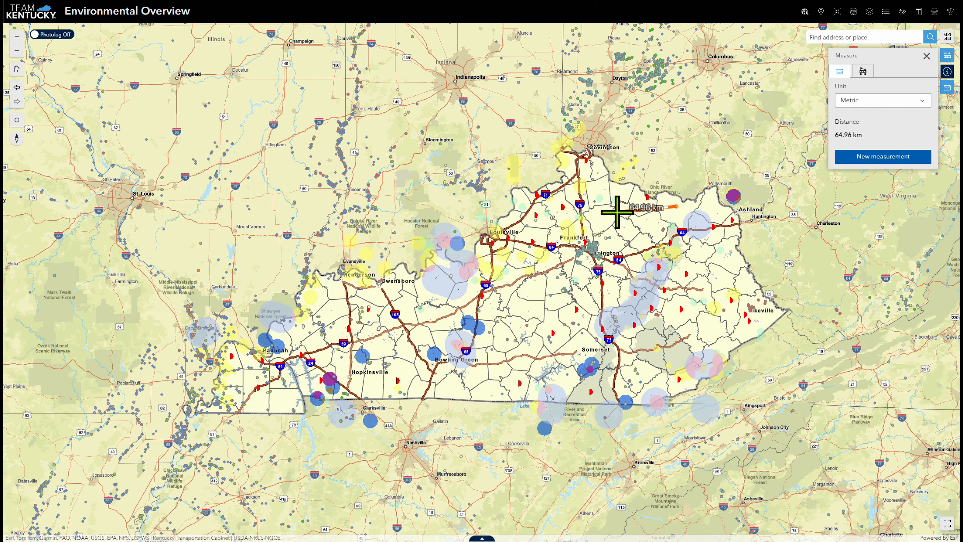
click(617, 212)
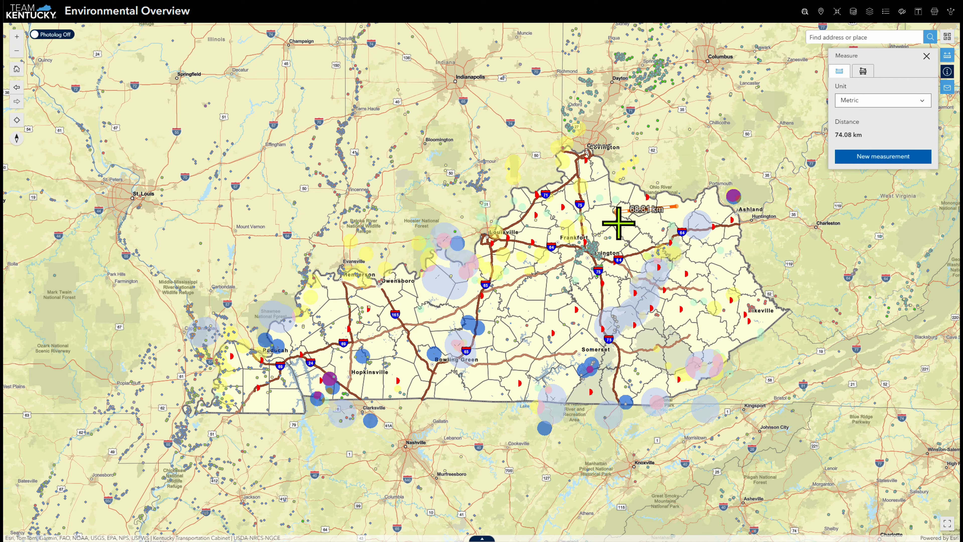
double_click(619, 254)
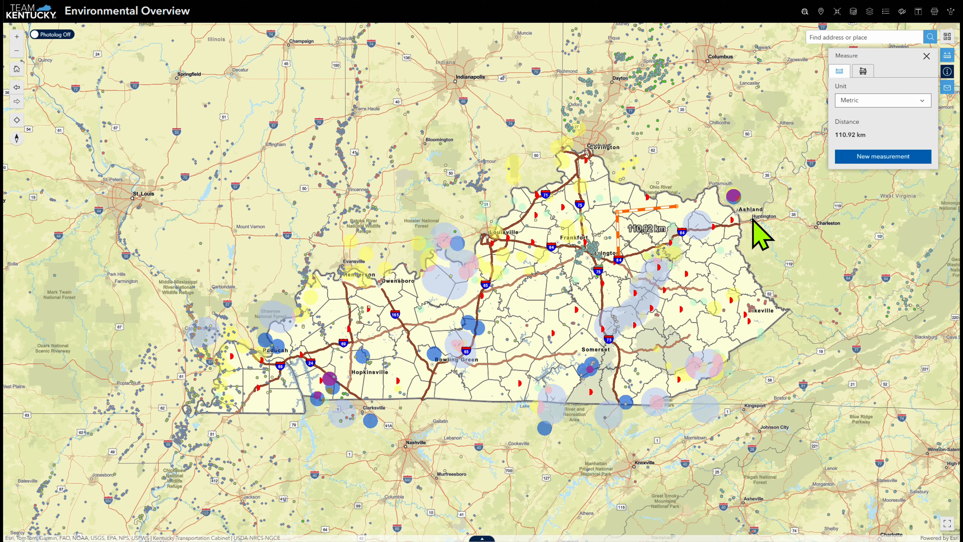
Show the measured distance in miles and clear the line for a new measurement.
click(897, 102)
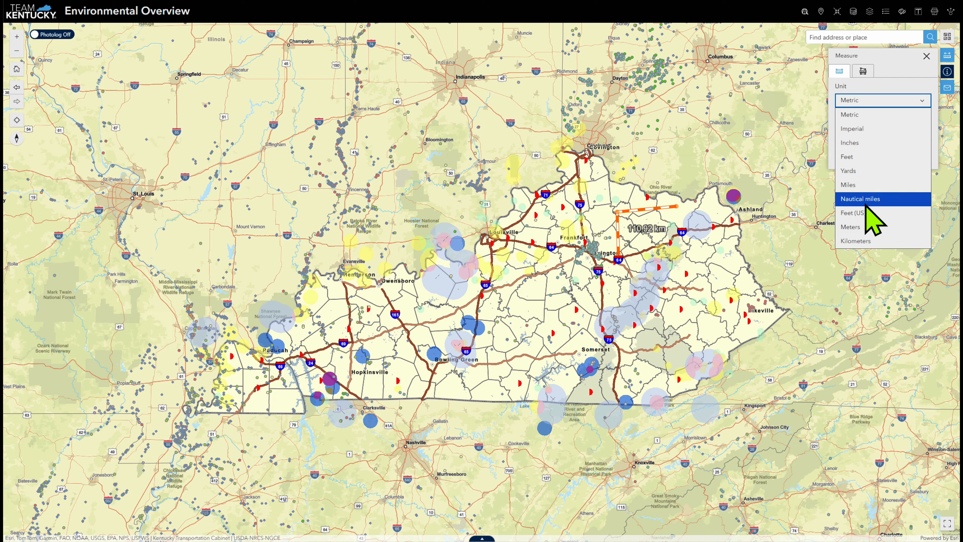
click(866, 186)
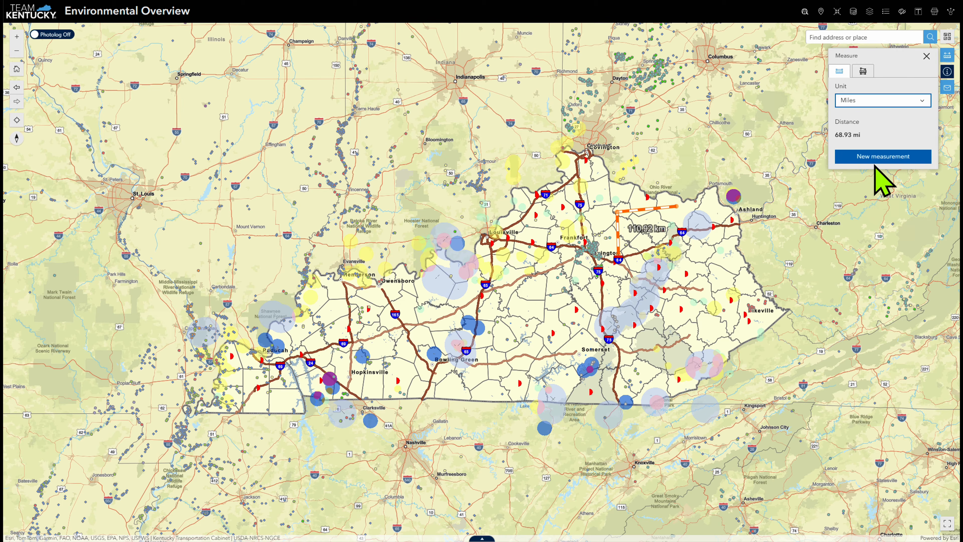
click(881, 160)
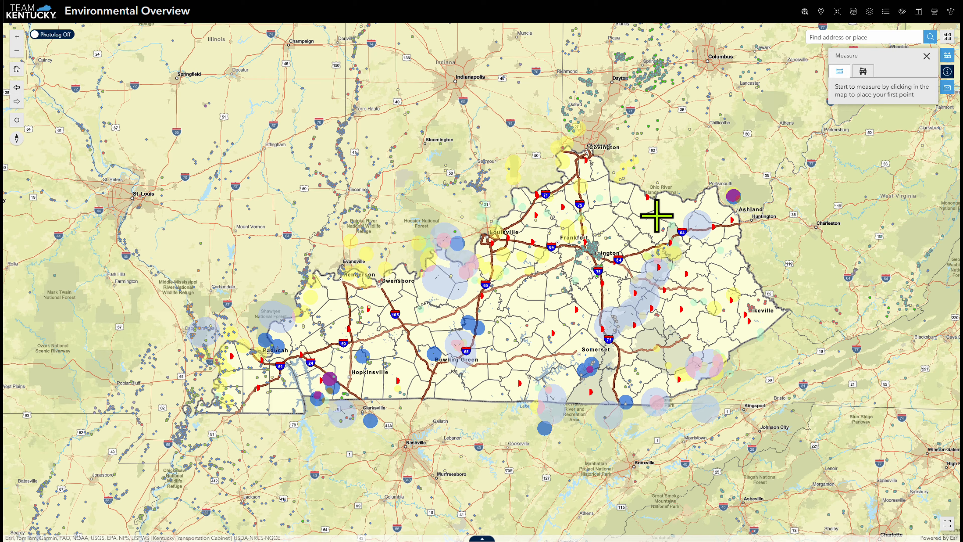
Measure the area of a polygon across northeastern Kentucky reaching toward Ashland, in square yards, and clear the measurement.
click(865, 73)
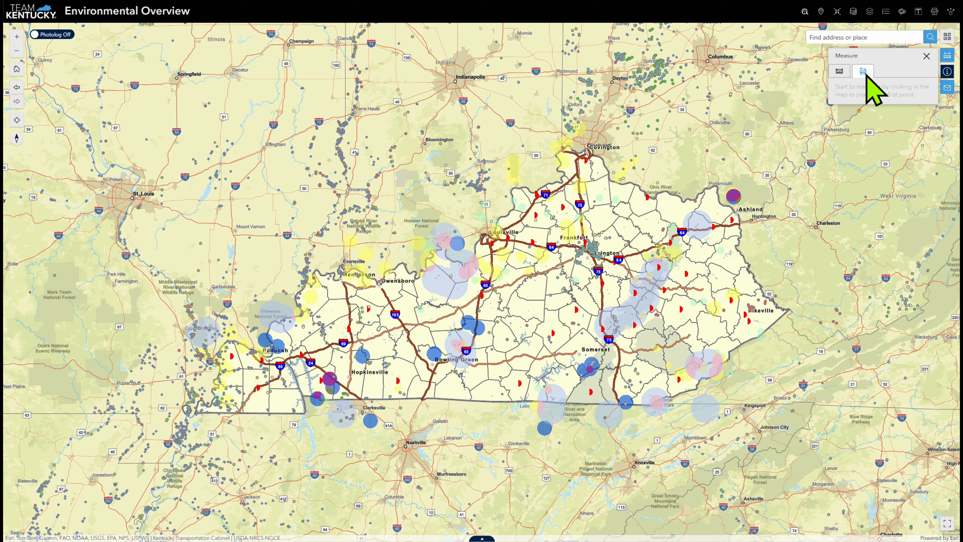
click(666, 203)
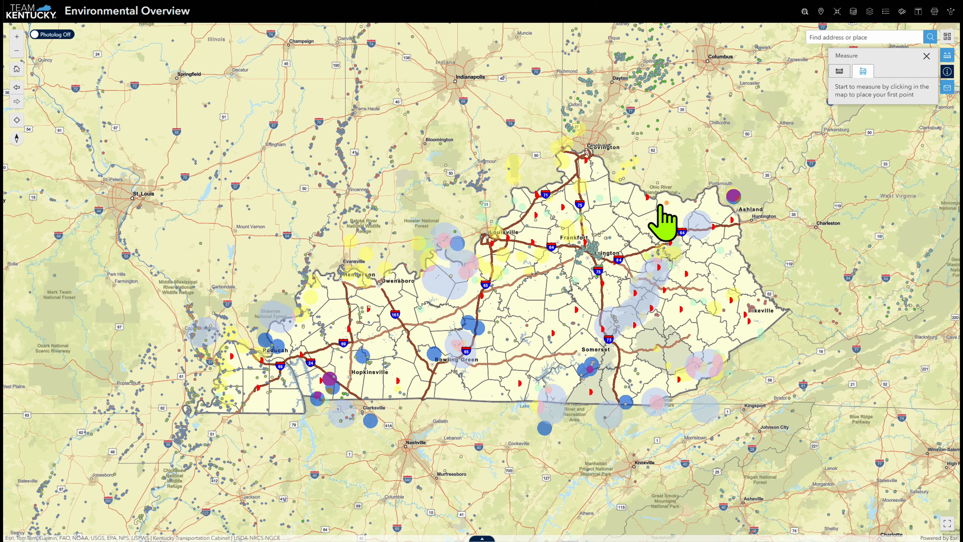
click(606, 207)
click(612, 229)
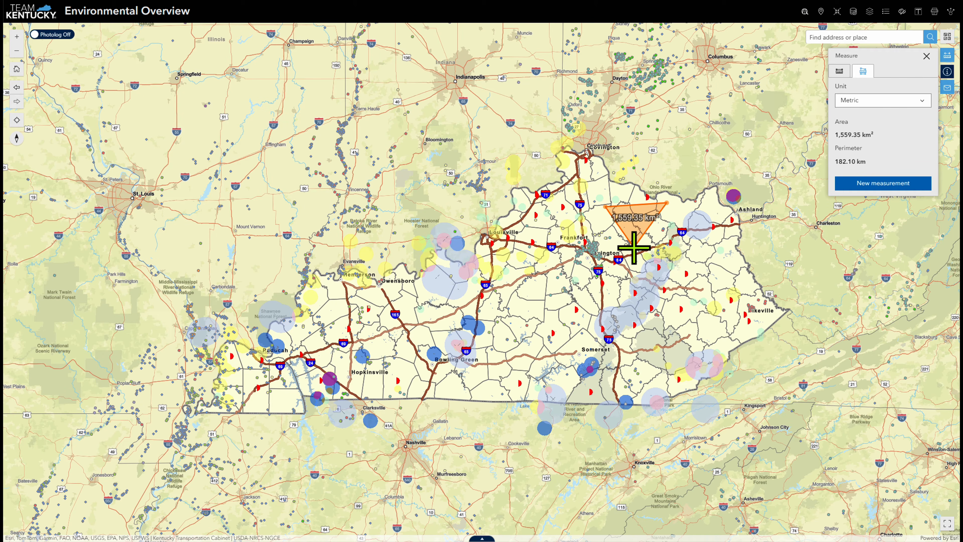
click(881, 100)
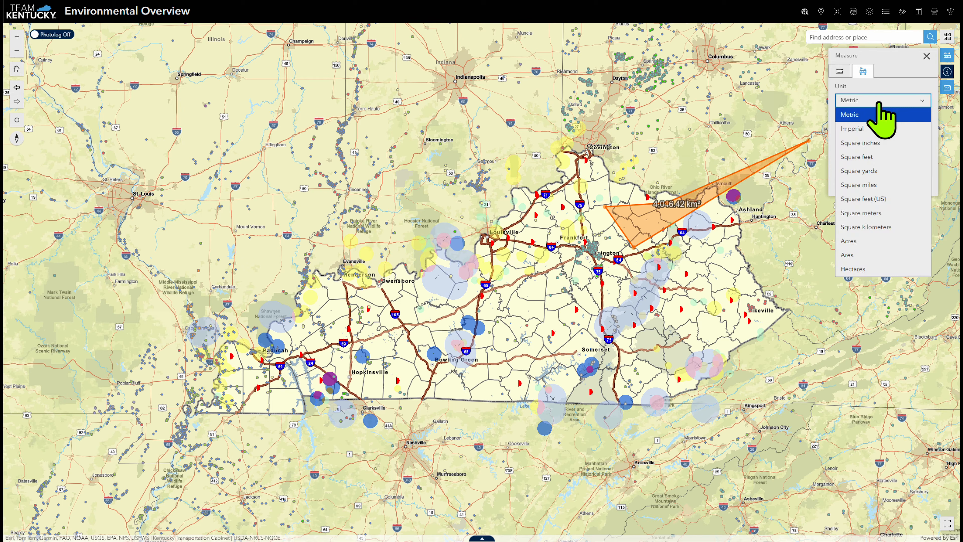
click(874, 170)
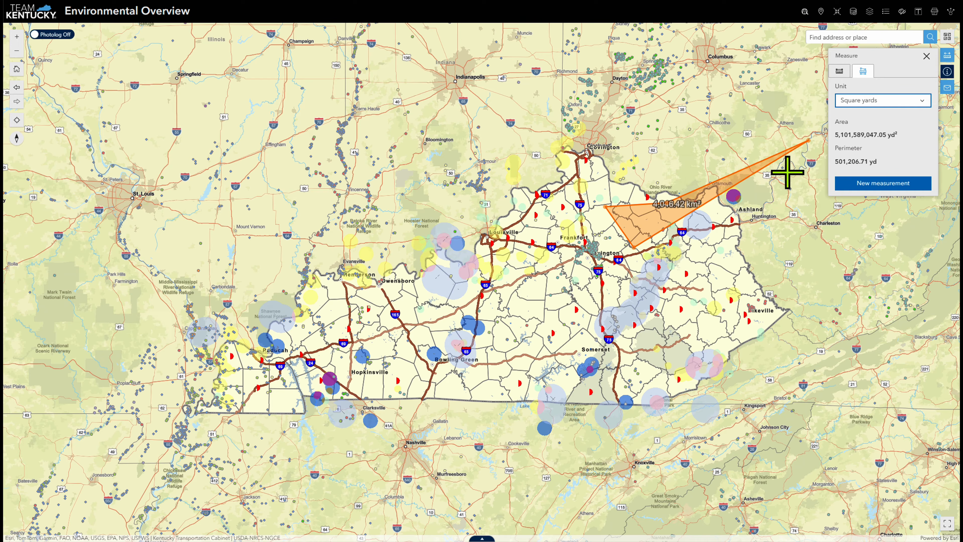
double_click(725, 208)
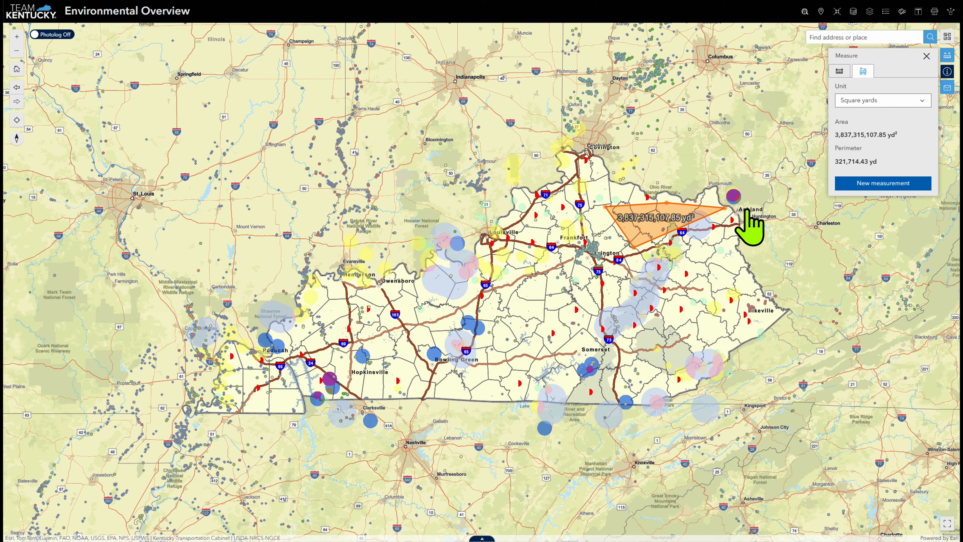
click(884, 183)
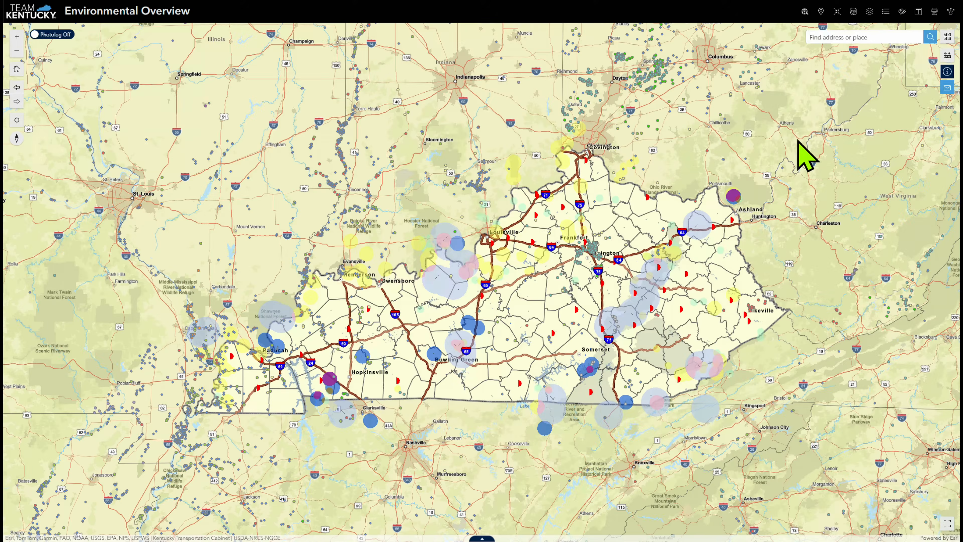
Look up route KY 8 in Boone County and show it on the map.
click(804, 11)
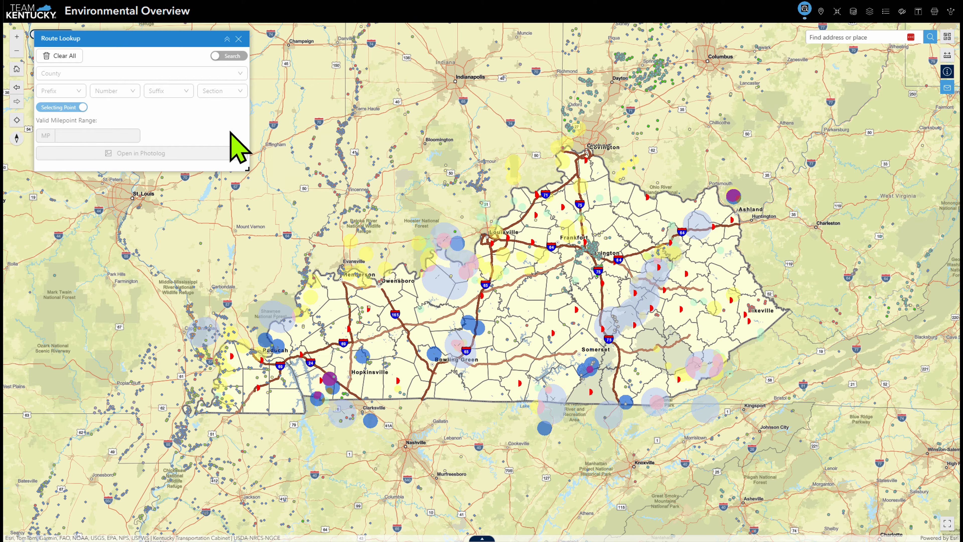
click(80, 74)
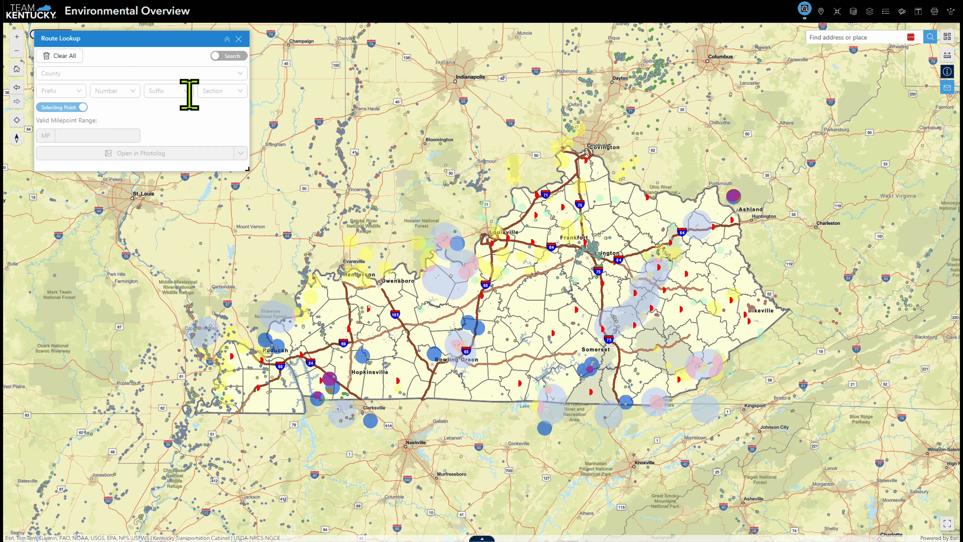
click(119, 73)
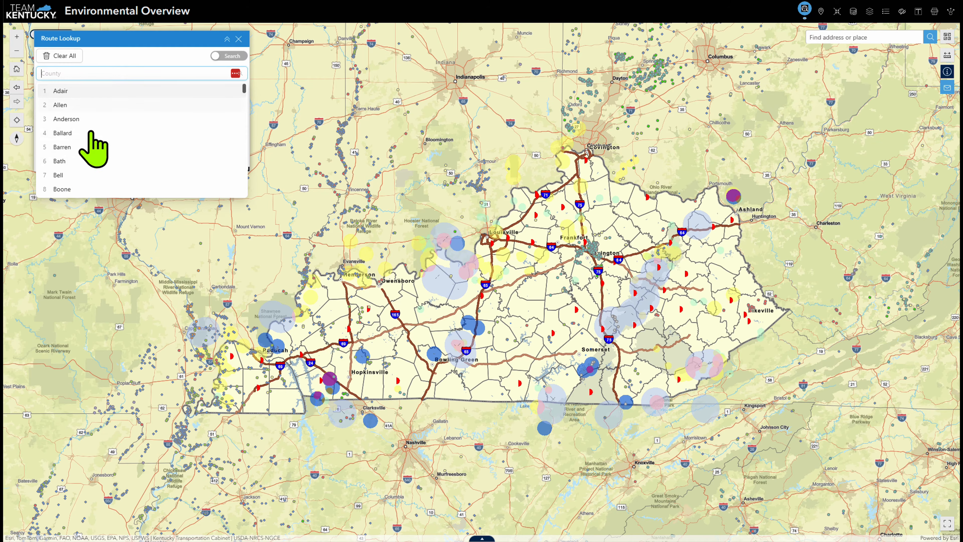
click(74, 189)
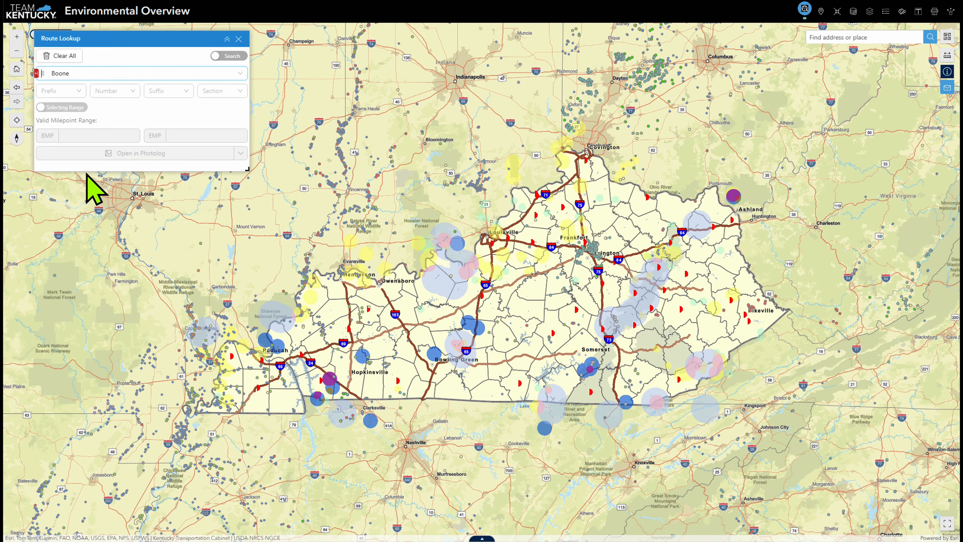
click(75, 91)
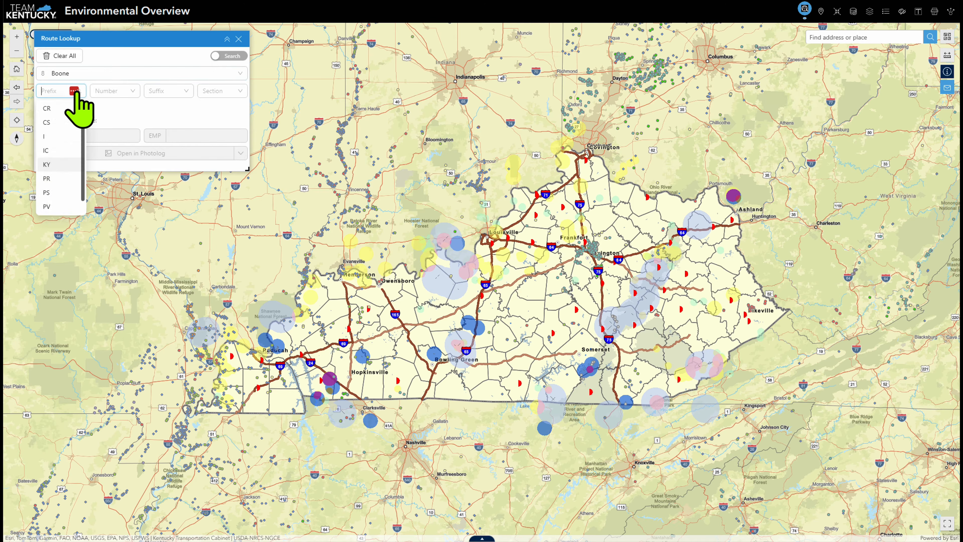
click(57, 164)
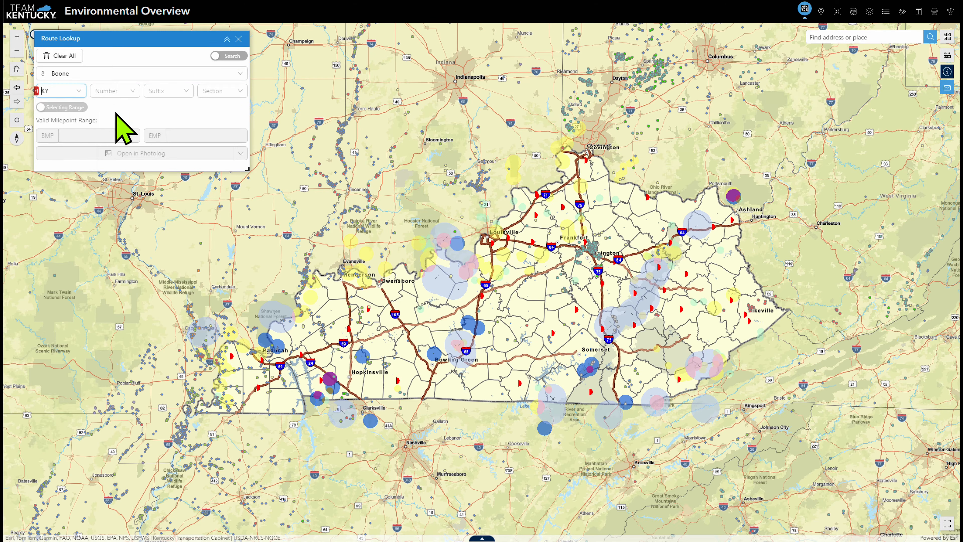
click(118, 90)
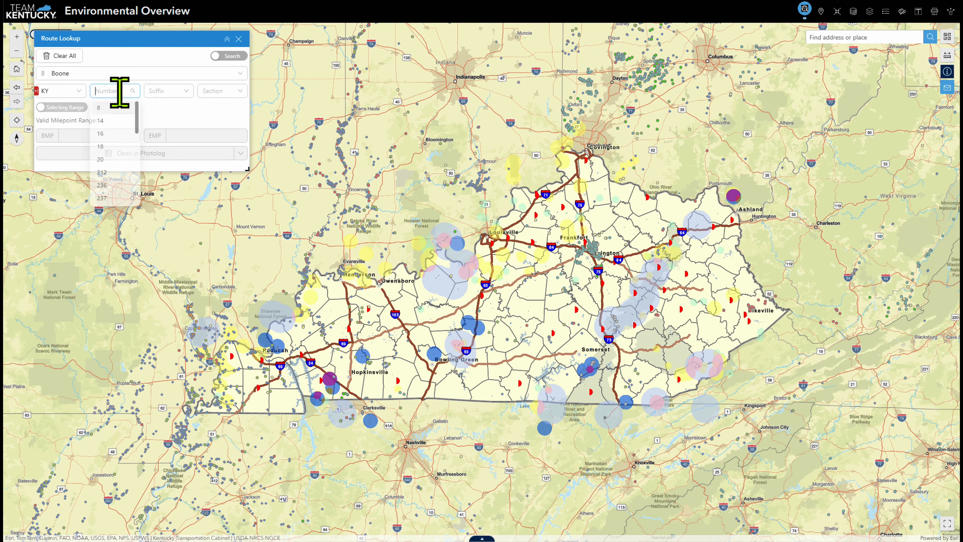
click(116, 110)
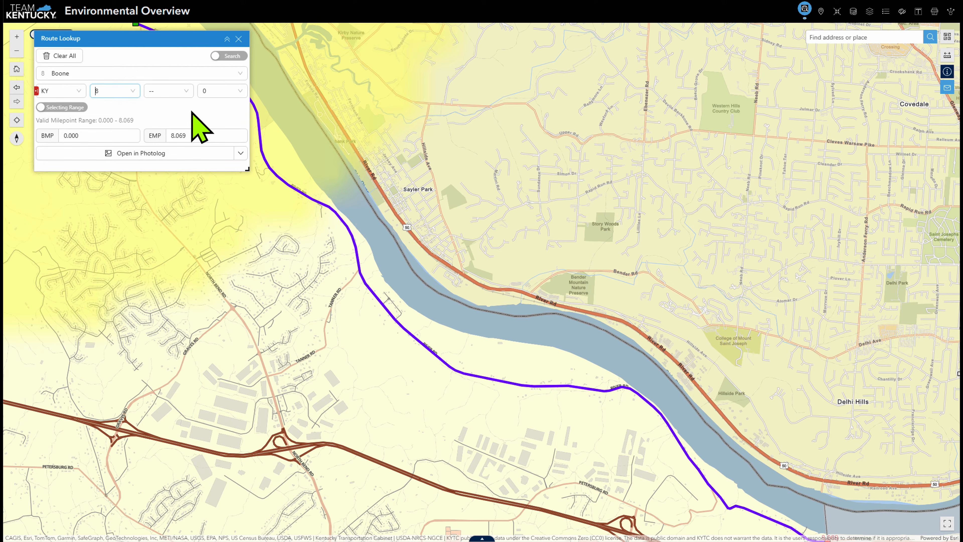
Clear the lookup and find a route by number 2 first, narrowing it to Edmonson County.
click(76, 61)
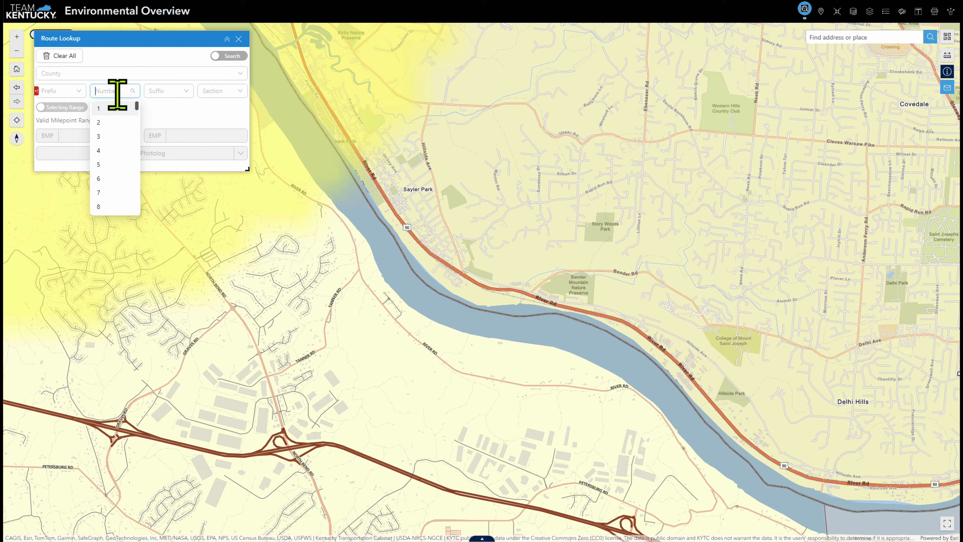
click(114, 122)
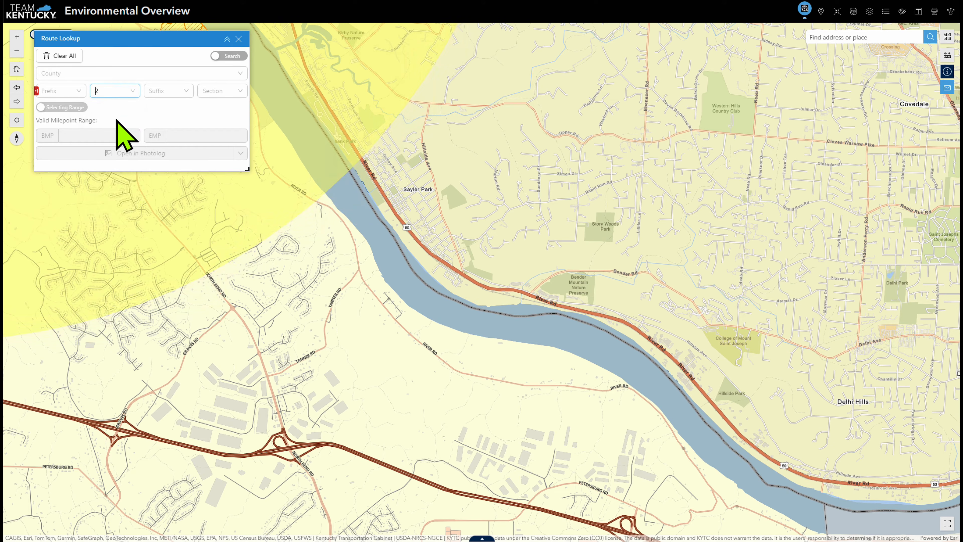
click(109, 74)
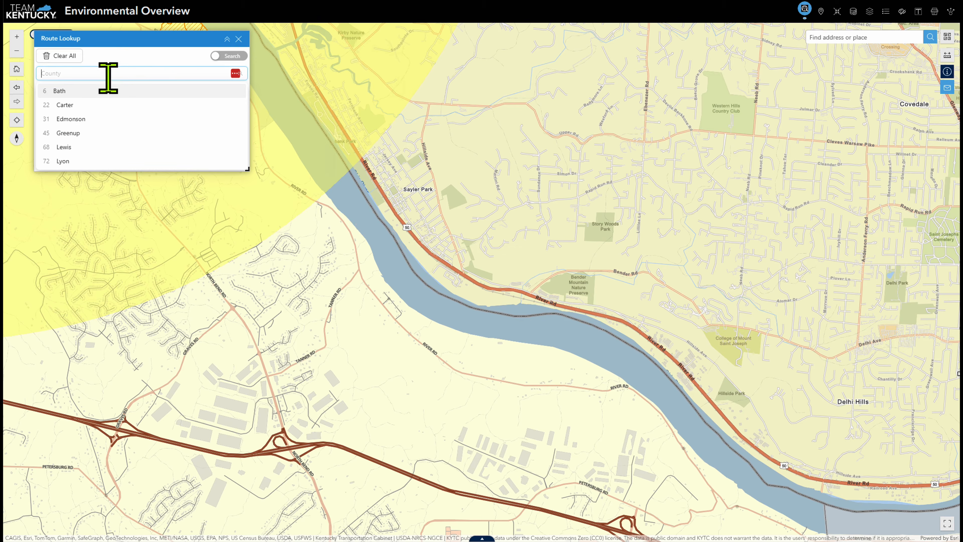
click(97, 119)
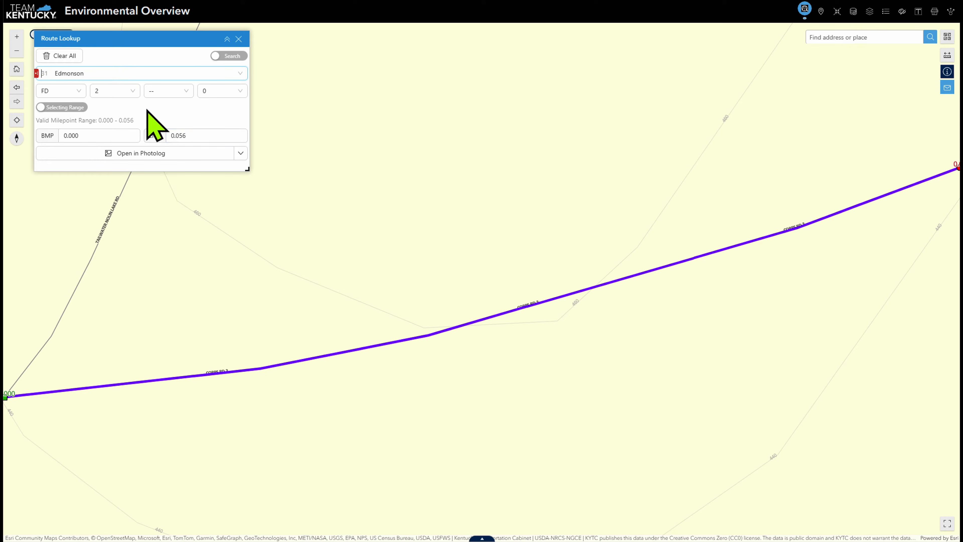
Clear the lookup, identify the route and milepoint from a map point on the same Corps road, and clear that result.
click(68, 58)
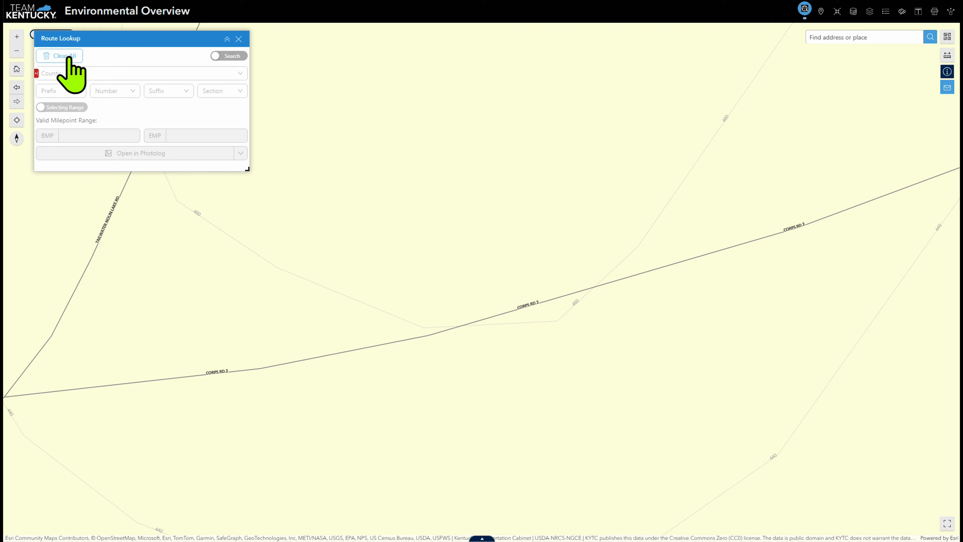
click(220, 57)
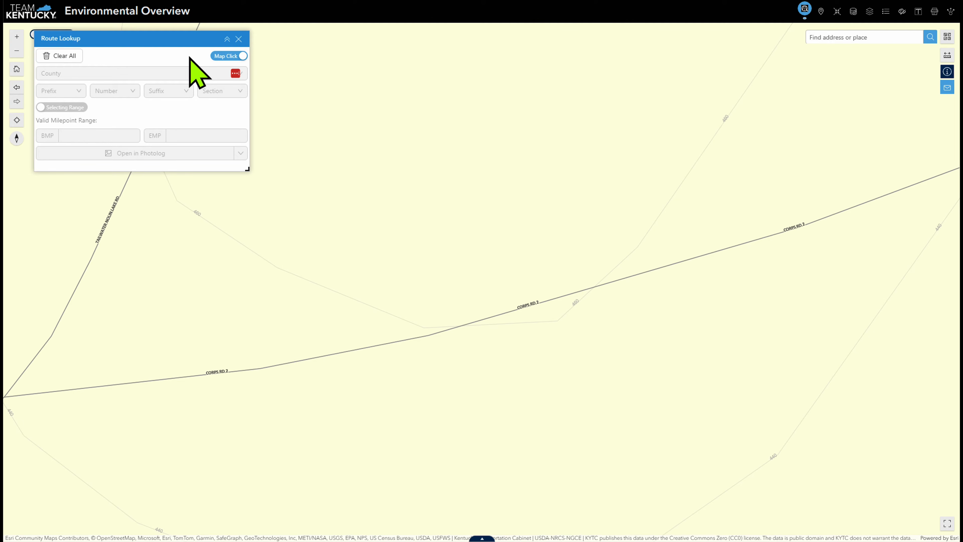
click(623, 278)
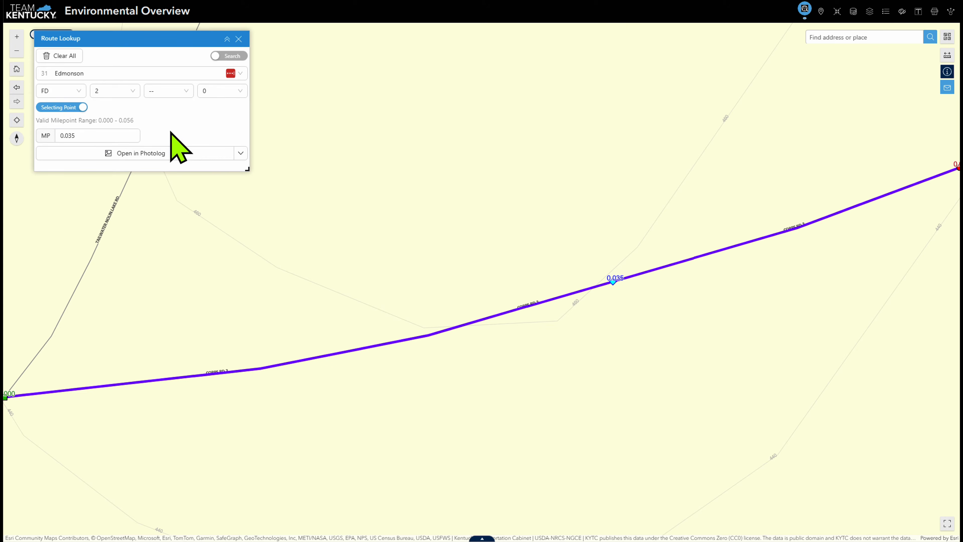
click(94, 131)
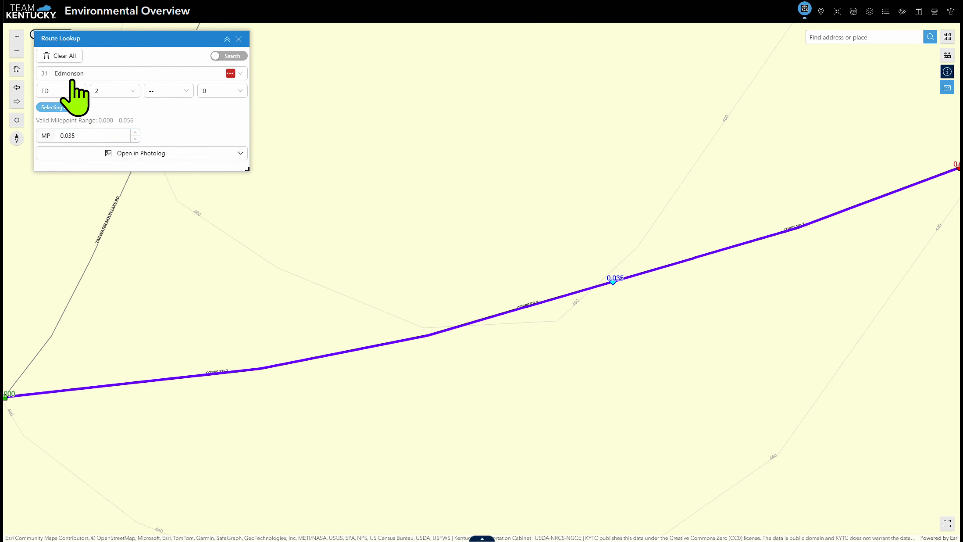
click(65, 57)
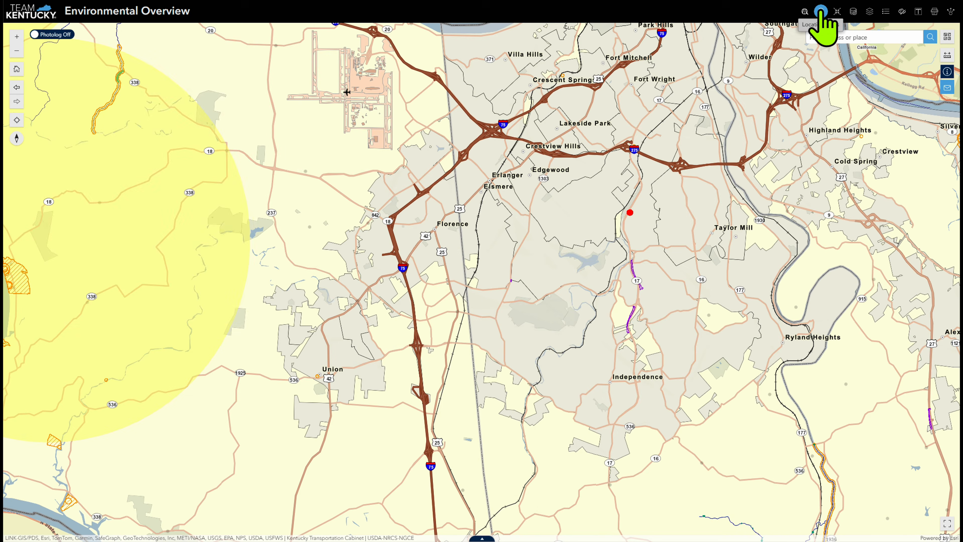
Show the road info for a map point on Turkeyfoot Rd, southeast of Florence.
click(821, 11)
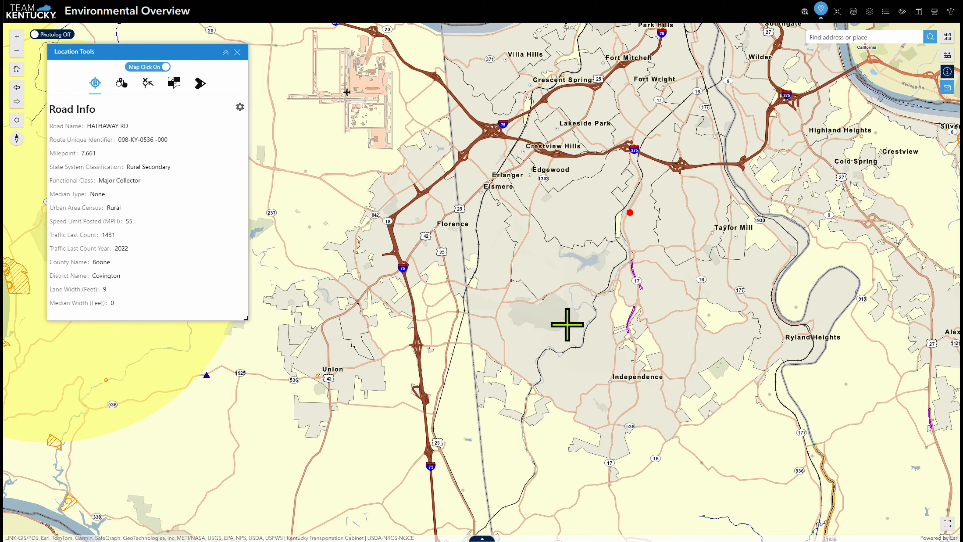
click(505, 295)
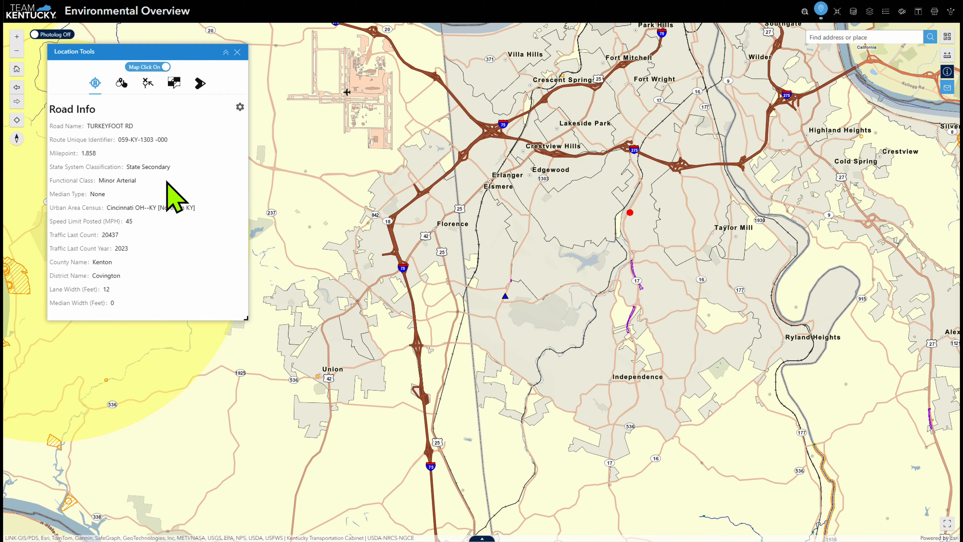
Remove State System Classification from the road info fields and move Speed Limit Posted (MPH) above Milepoint.
click(240, 107)
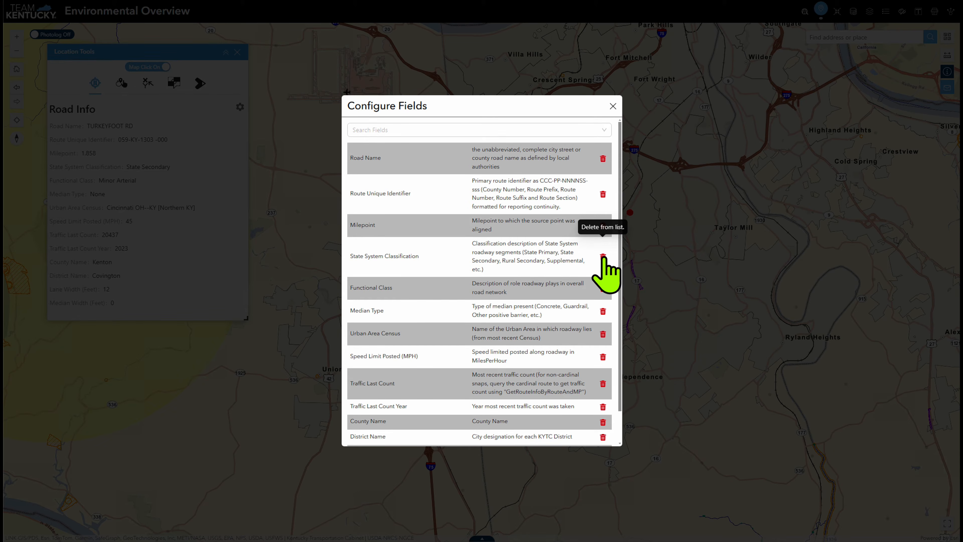
click(603, 256)
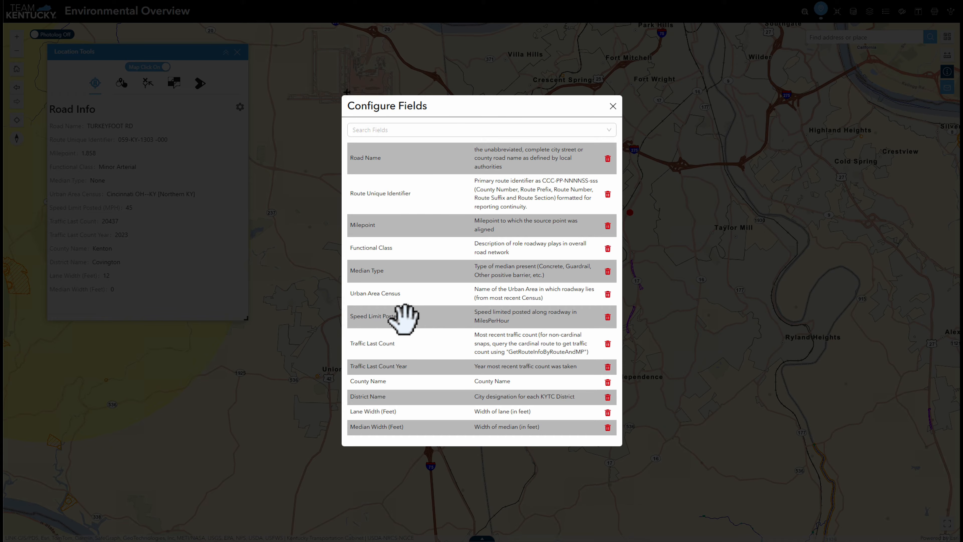
drag(404, 317, 429, 216)
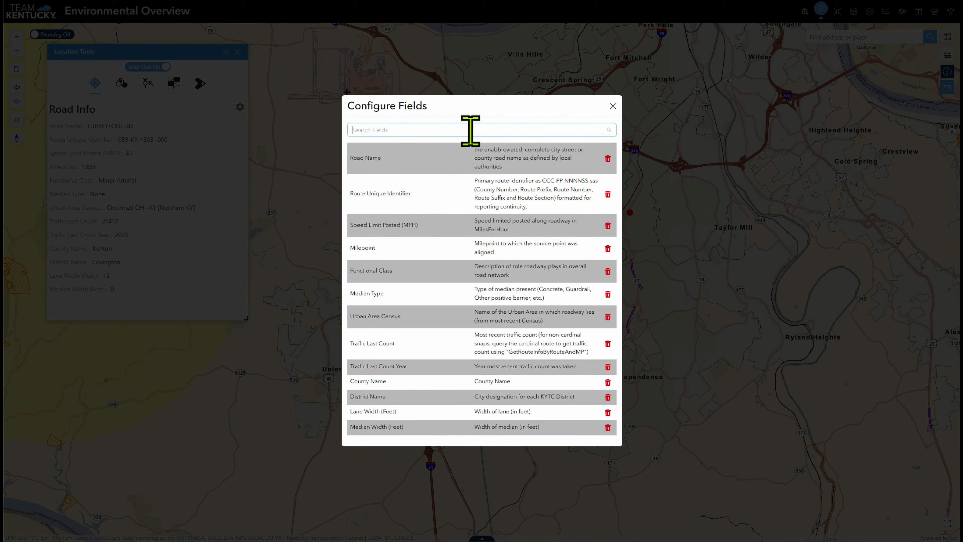
Add the Geometry (WKT) and Shoulder Width Cardinal Left (Feet) fields to the road info.
click(471, 130)
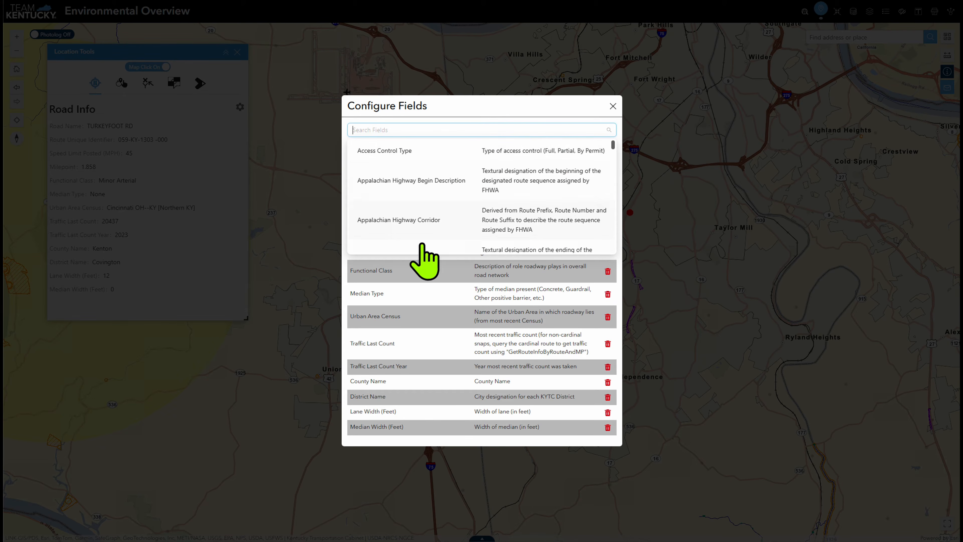
scroll(461, 213, down, 5)
scroll(463, 224, down, 3)
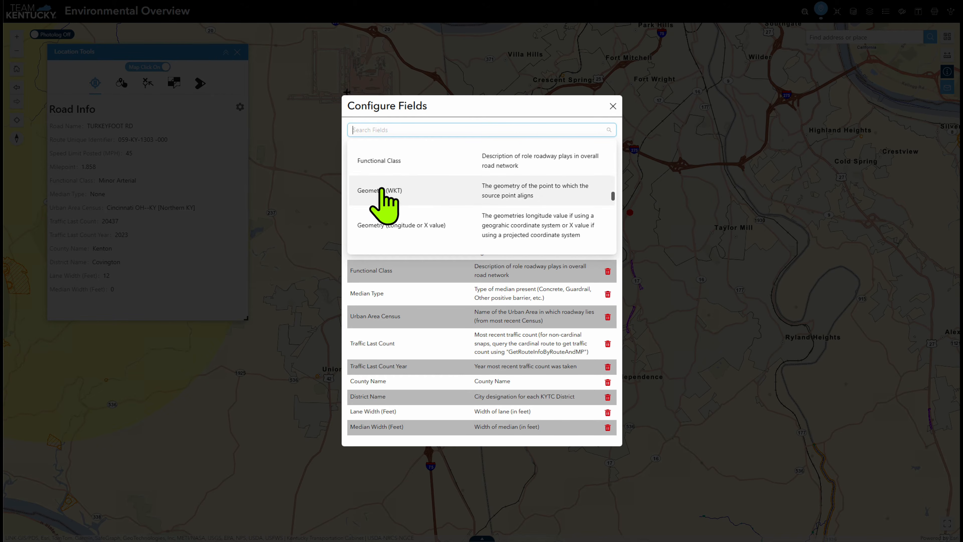
click(380, 190)
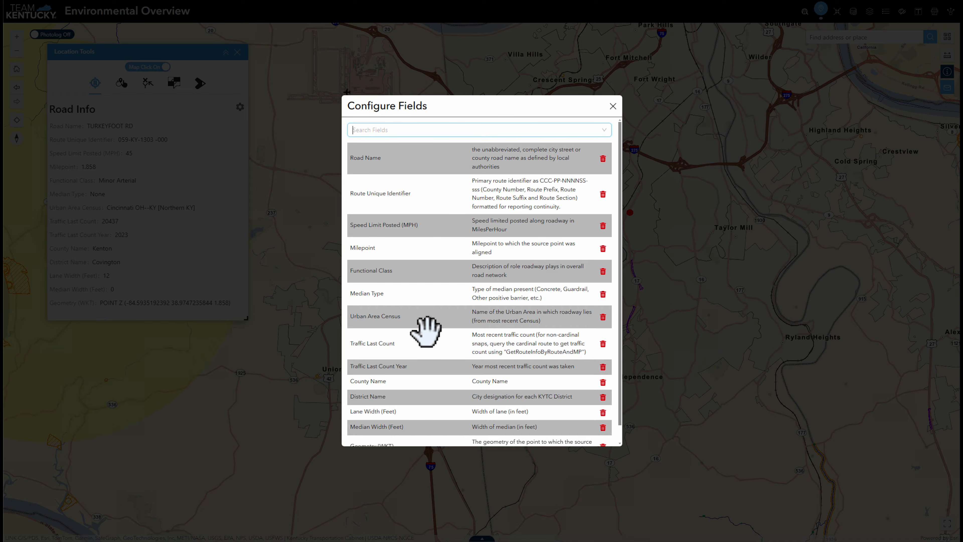
click(410, 131)
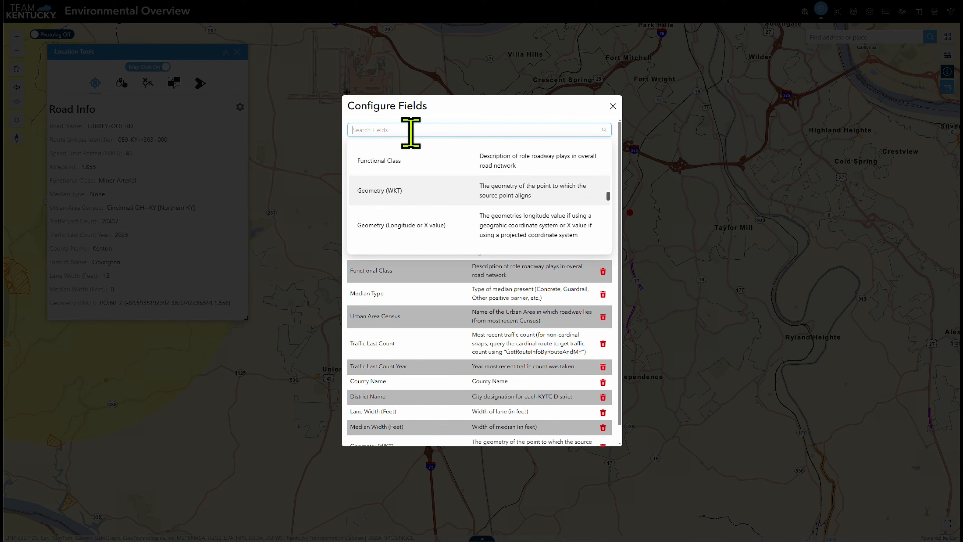
text(width)
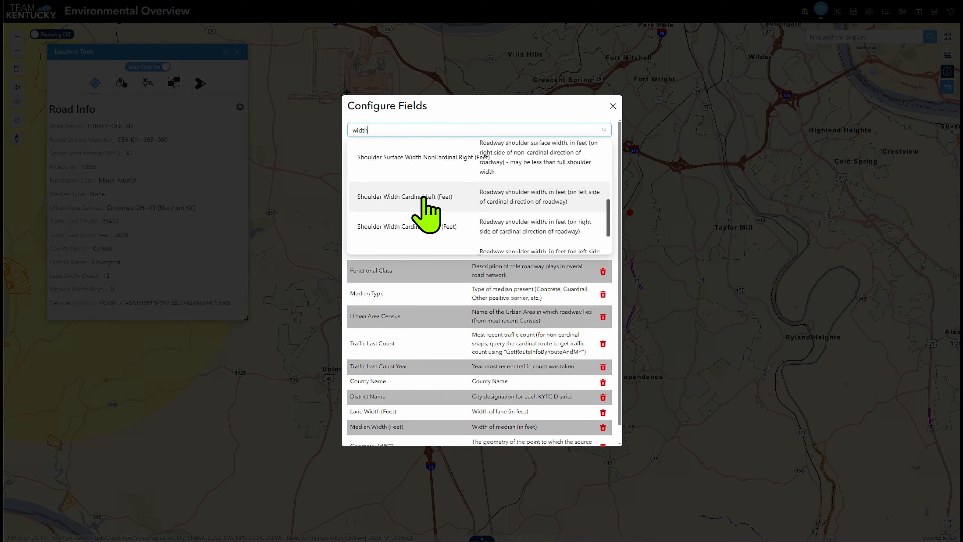
click(424, 198)
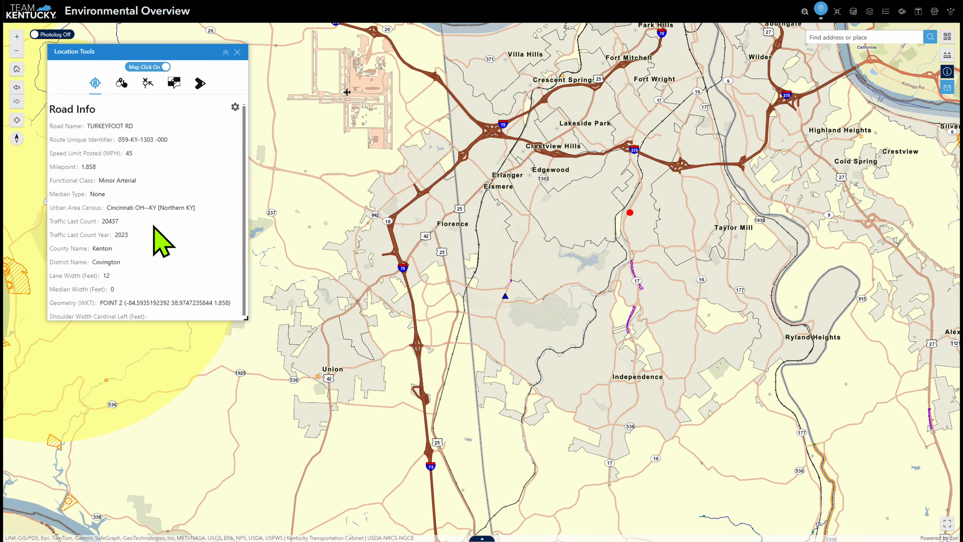
scroll(163, 241, down, 1)
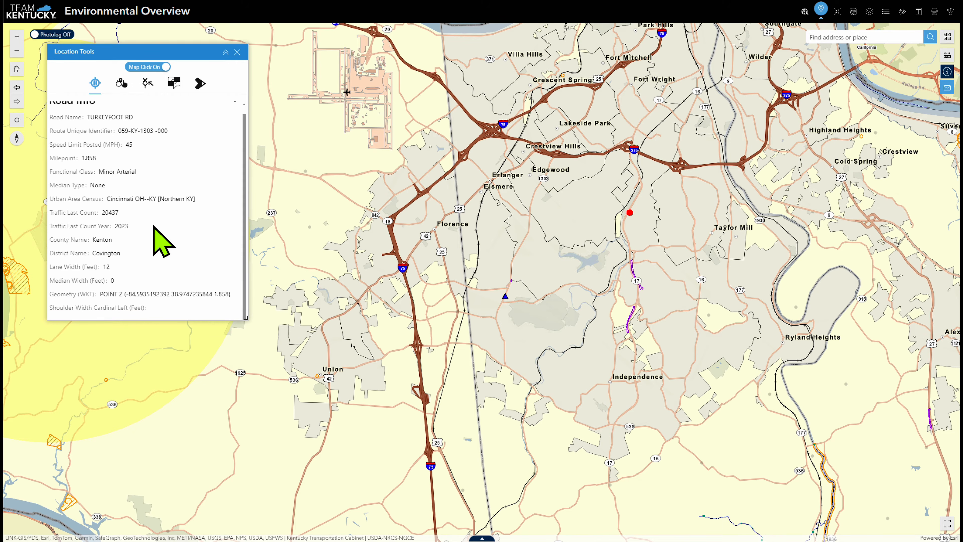
scroll(163, 241, up, 1)
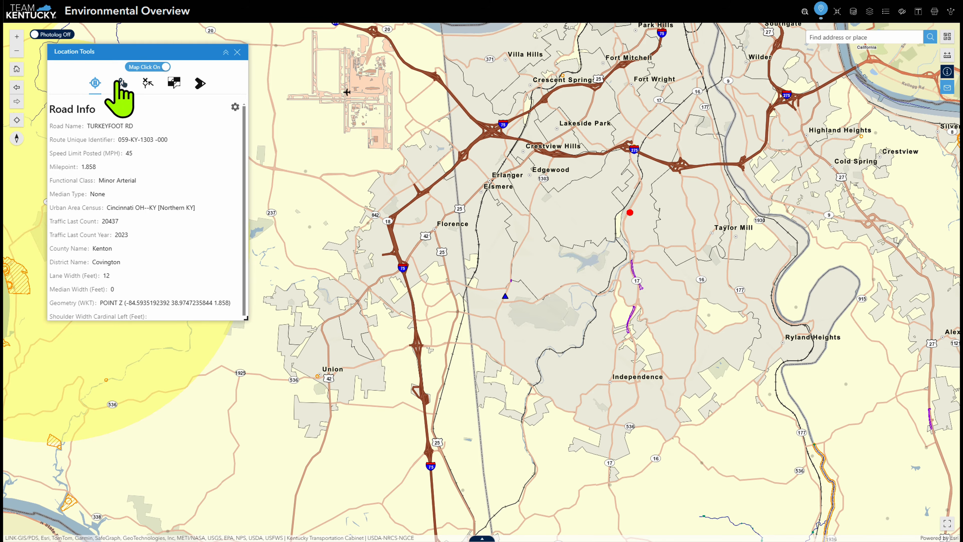
View the picked Turkeyfoot Rd point's address, coordinates in the listed systems, and street and aerial imagery.
click(120, 83)
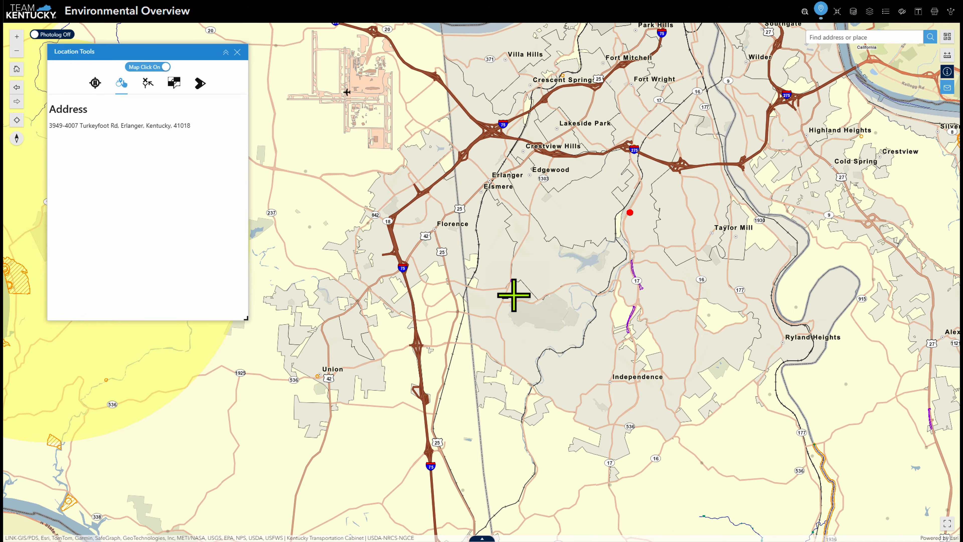
click(148, 83)
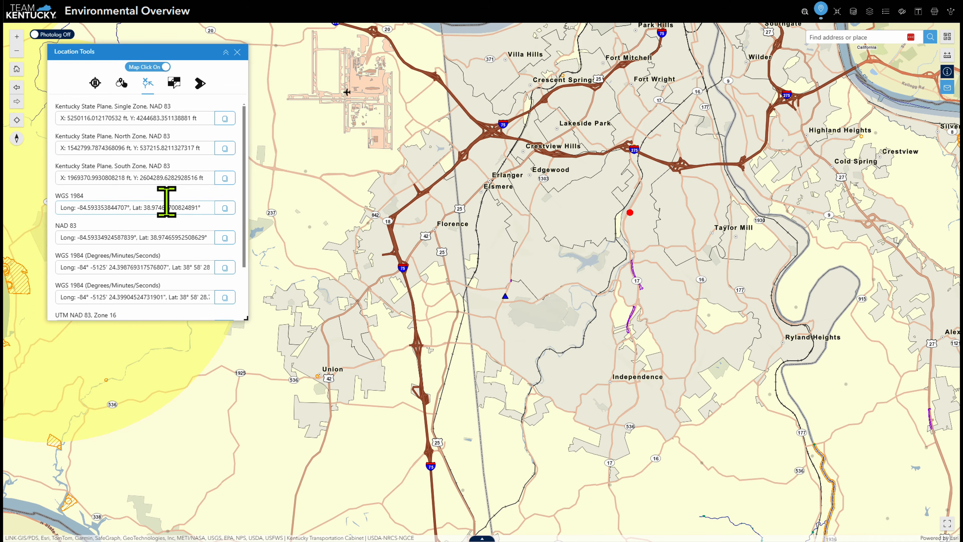
scroll(173, 237, down, 2)
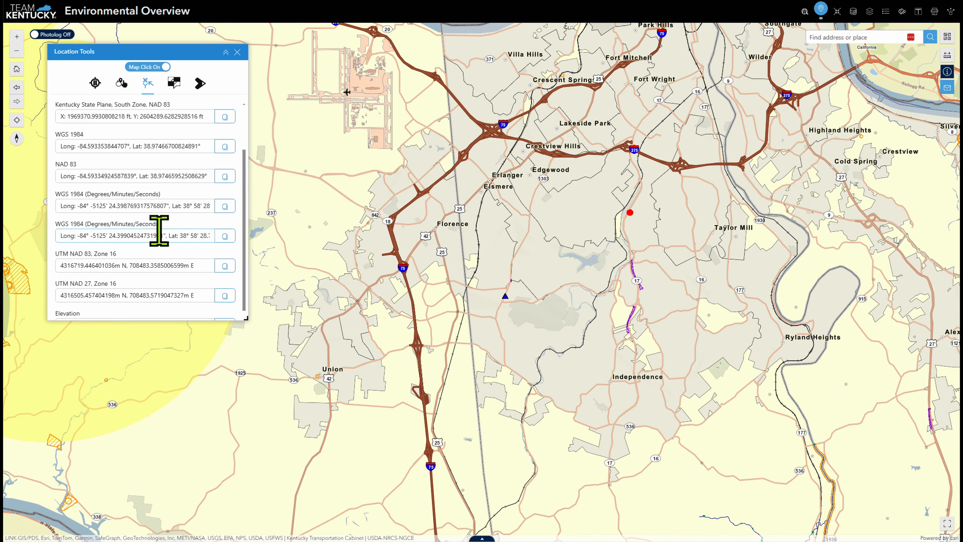
scroll(159, 230, up, 2)
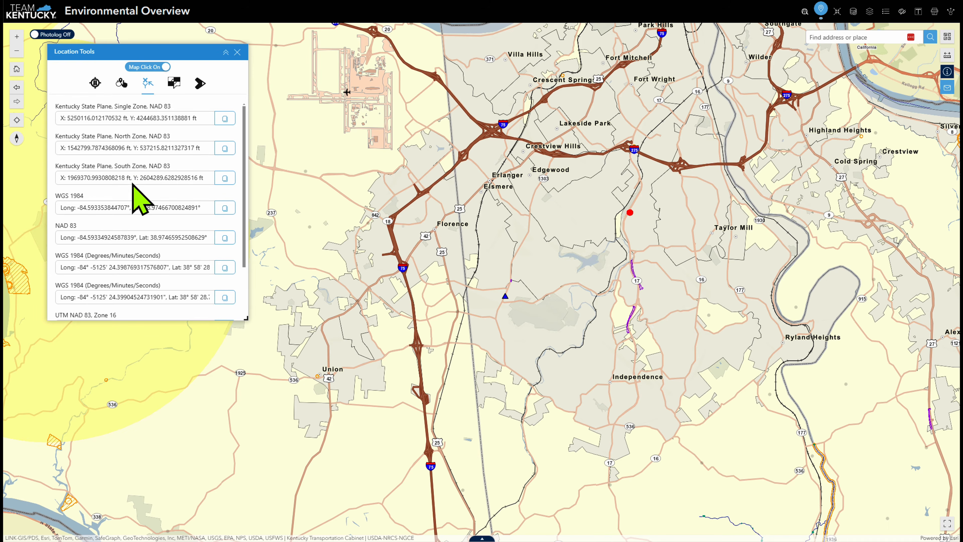
click(175, 84)
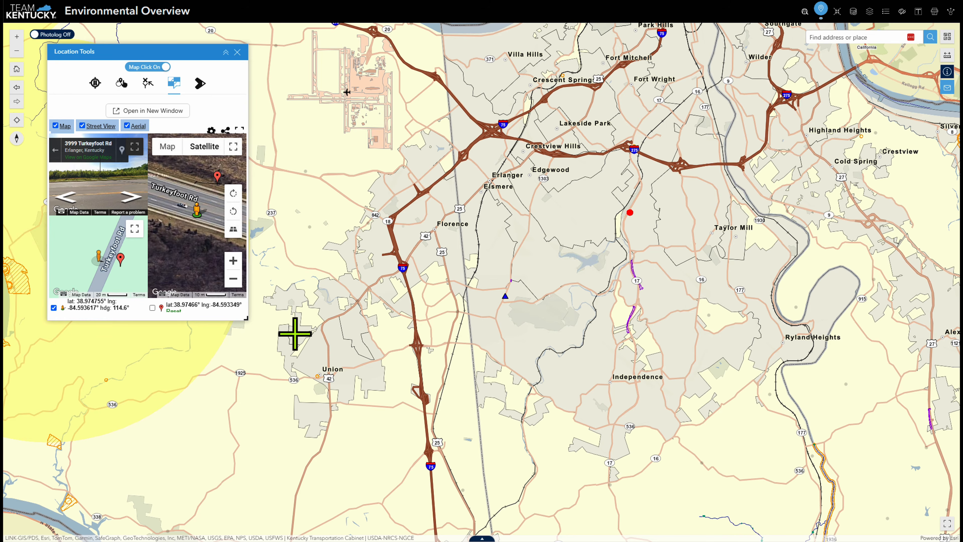
Enlarge the Location Tools window, turn the street view south along Turkeyfoot Rd and advance two positions down the road.
drag(260, 327, 584, 484)
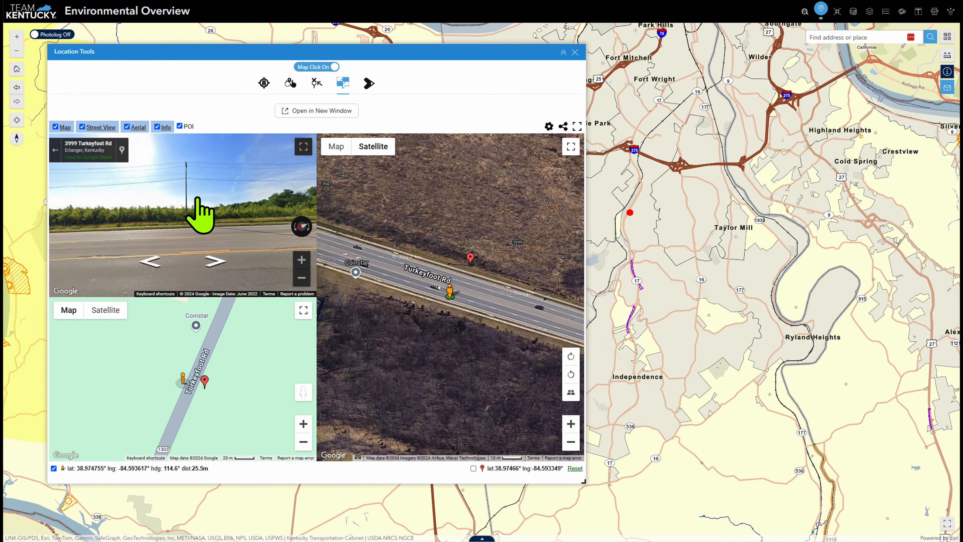
drag(226, 208, 91, 197)
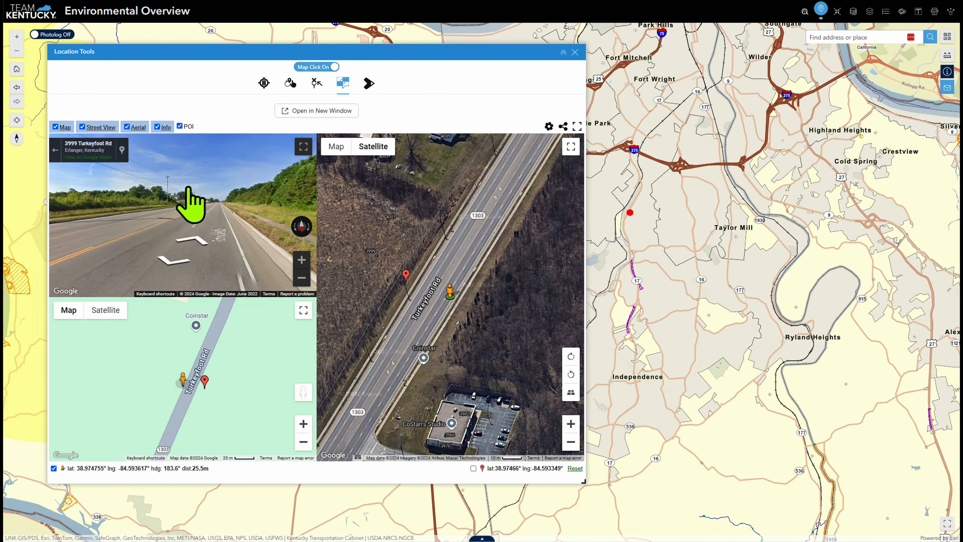
click(212, 211)
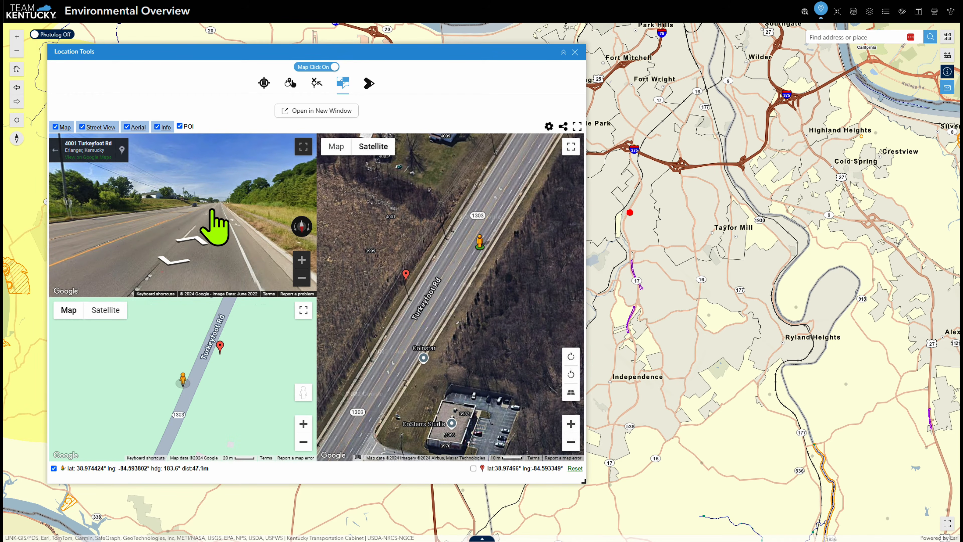
click(209, 208)
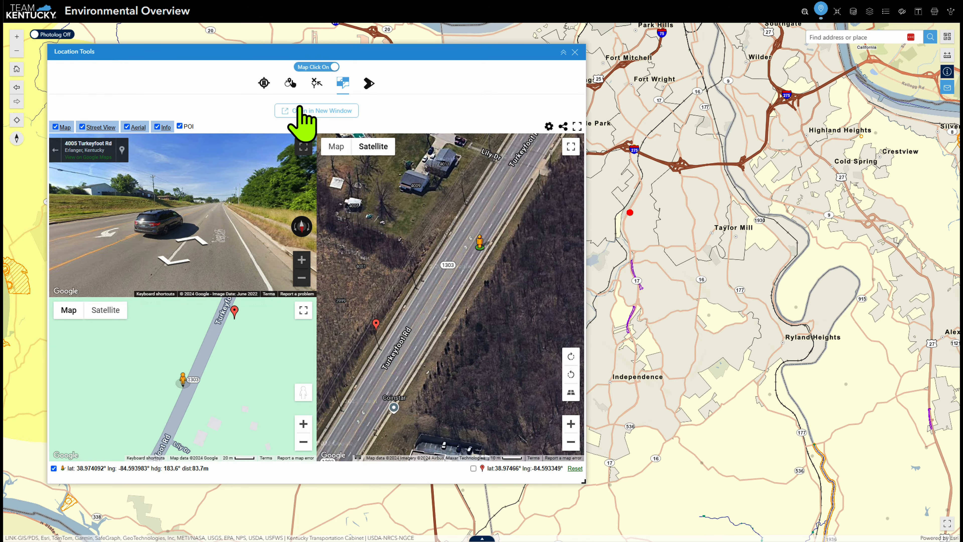
View the picked Turkeyfoot Rd point from the east in the KyFromAbove Explorer oblique imagery.
click(366, 86)
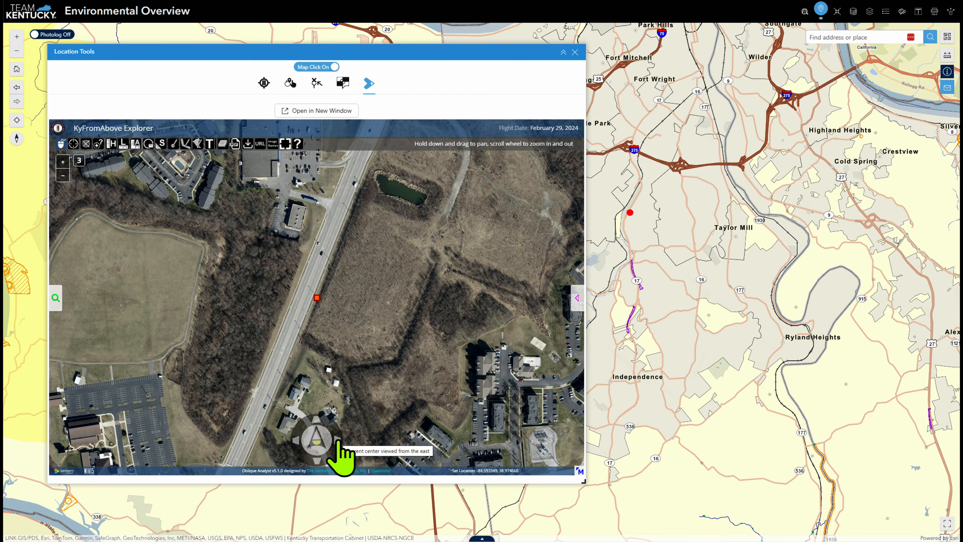
click(337, 441)
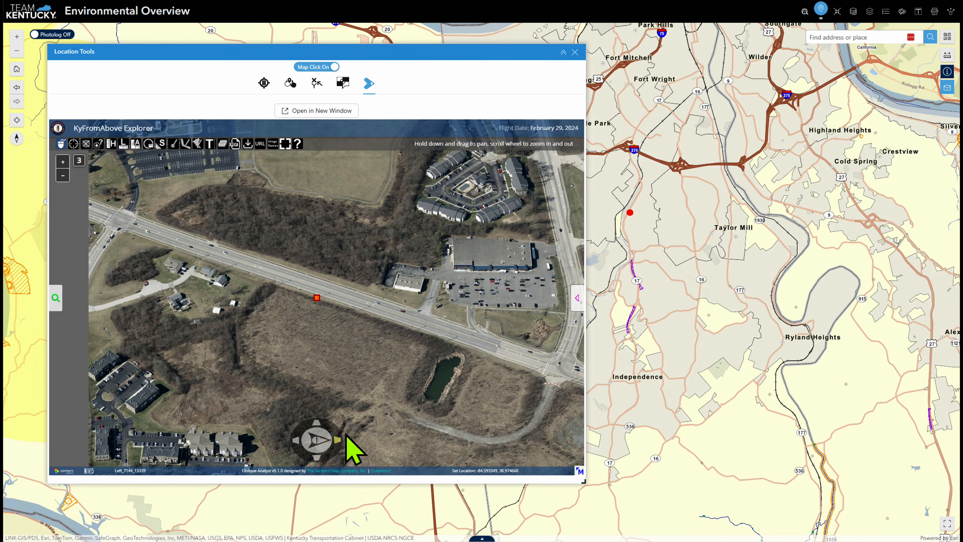
click(337, 440)
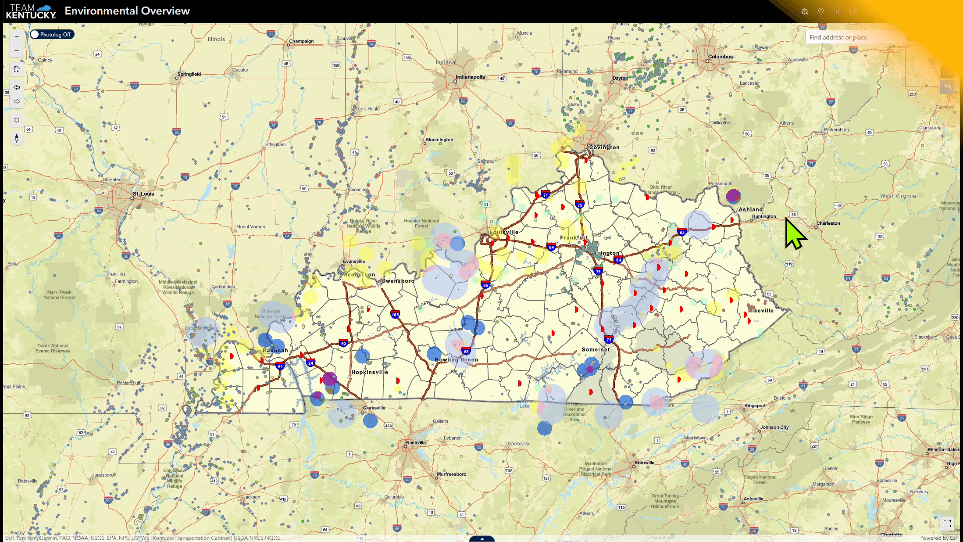
Look through the districts, quads, counties and cities available in Zoom to Feature, and zoom to the city of Ashland.
click(837, 11)
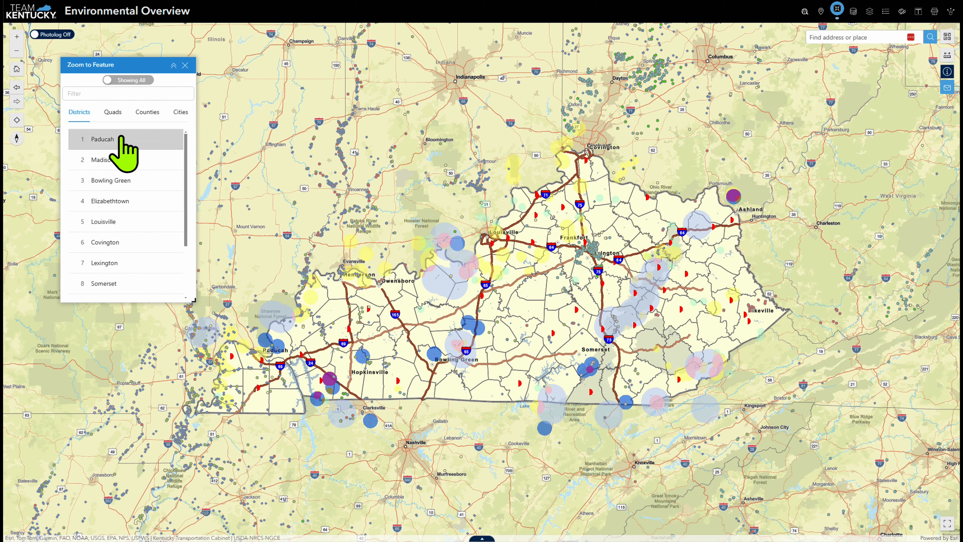
click(115, 118)
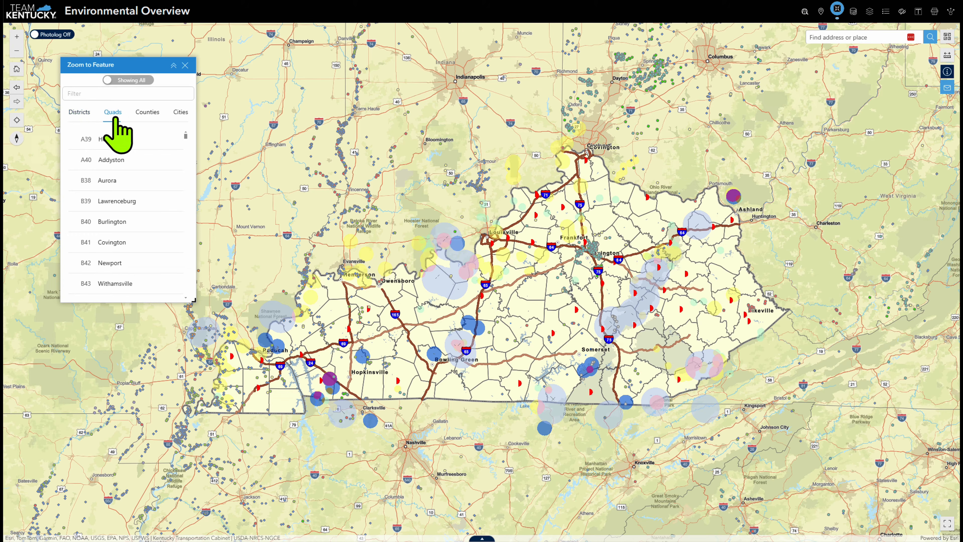
click(146, 114)
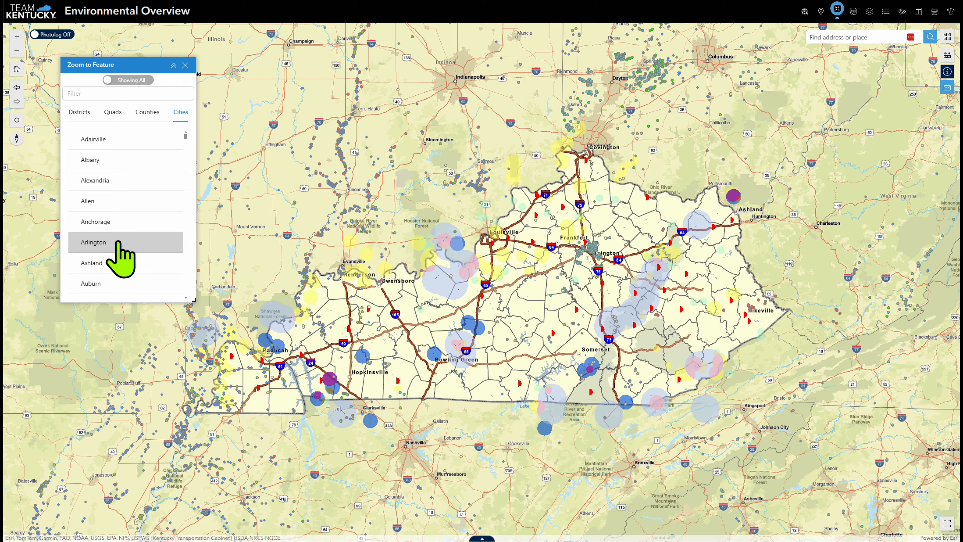
scroll(121, 259, down, 3)
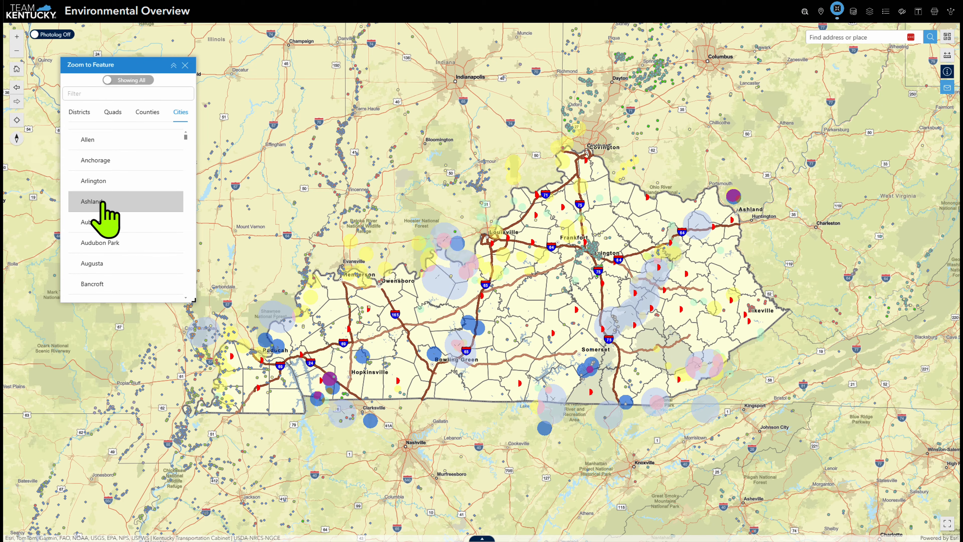
click(100, 202)
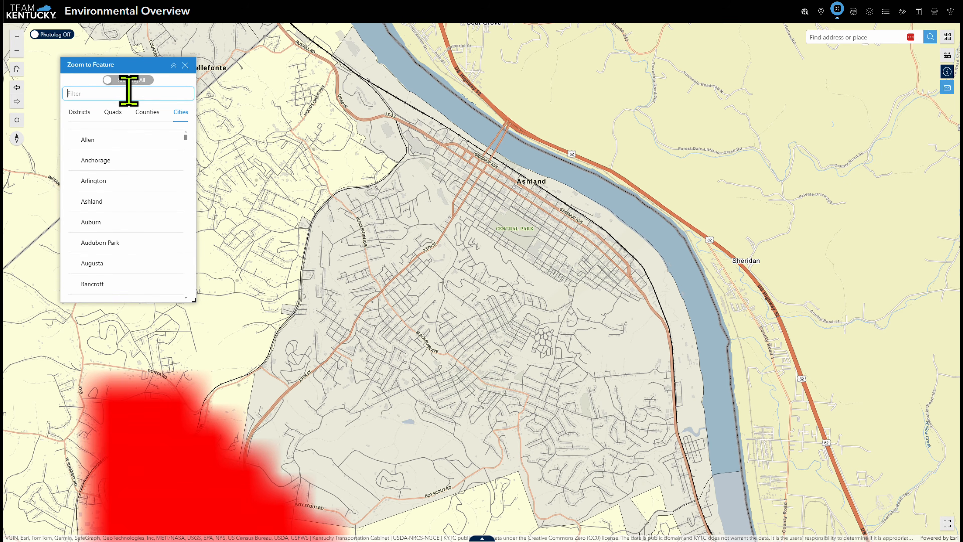
Zoom to the city of Burgin by filtering on "bur", and clear the filter to zoom to one of the districts.
text(bur)
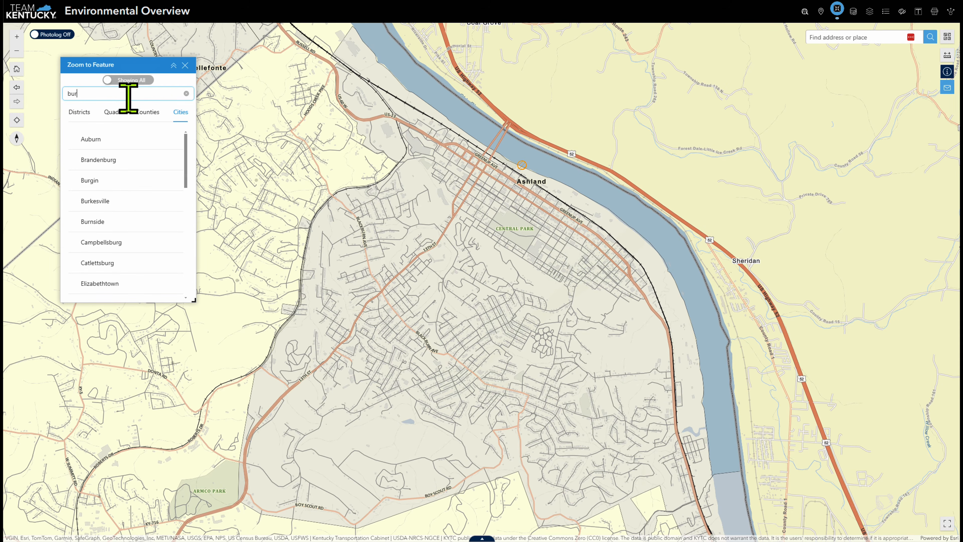
click(113, 181)
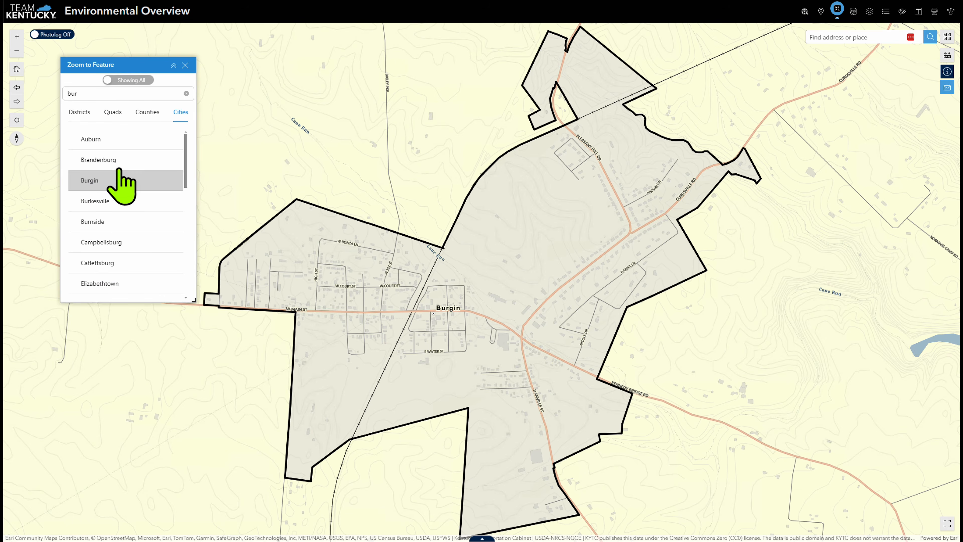
click(187, 94)
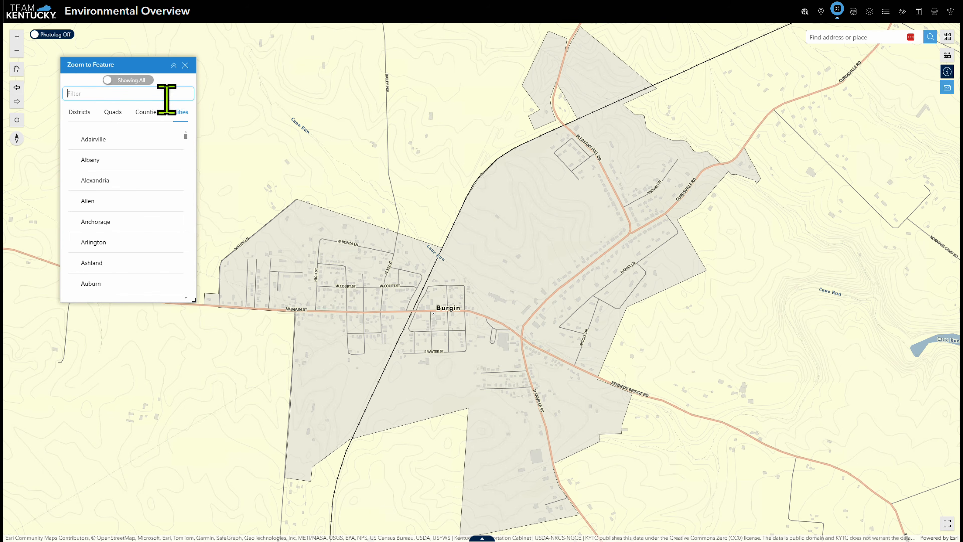
click(86, 112)
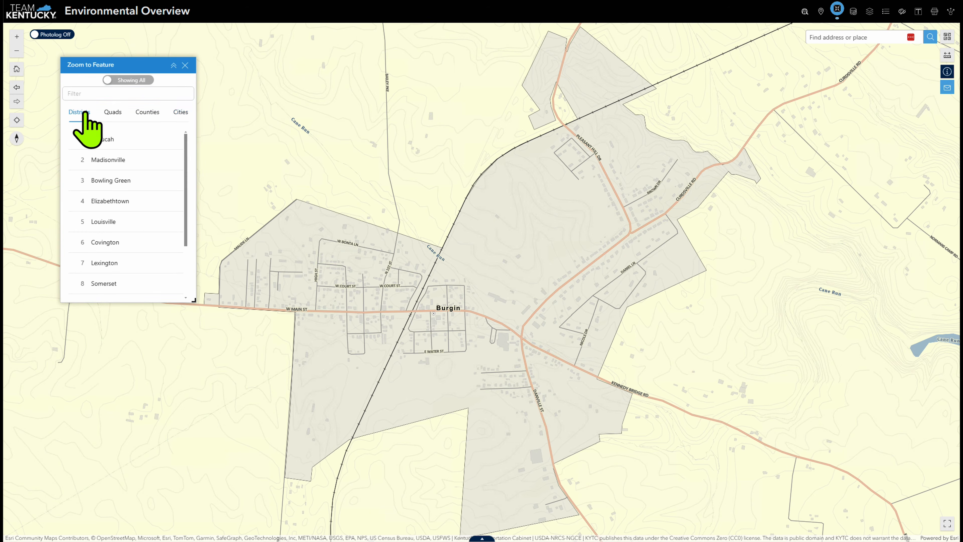
click(118, 227)
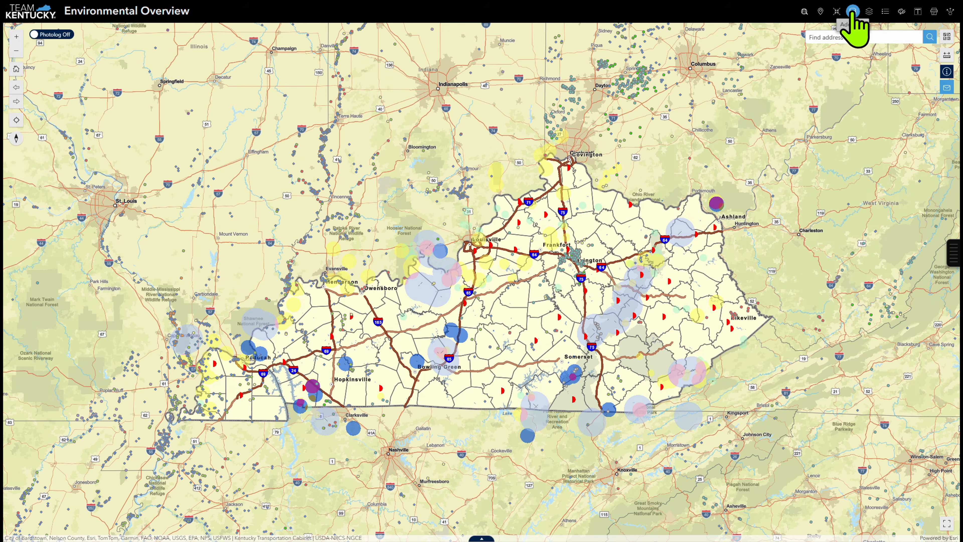
Search the KYTC Layers for "traffic" and add the KYTC - Traffic Cameras layer to the map.
click(854, 12)
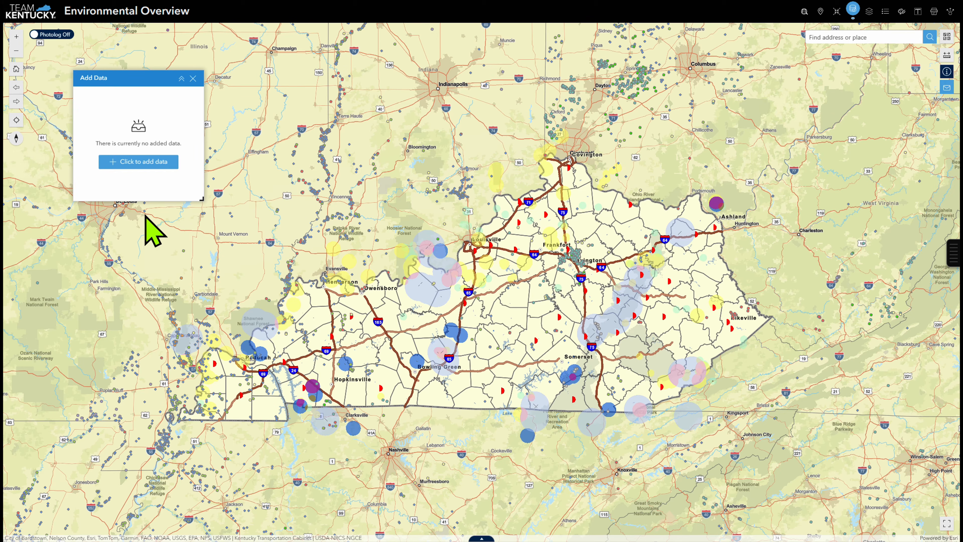
click(140, 164)
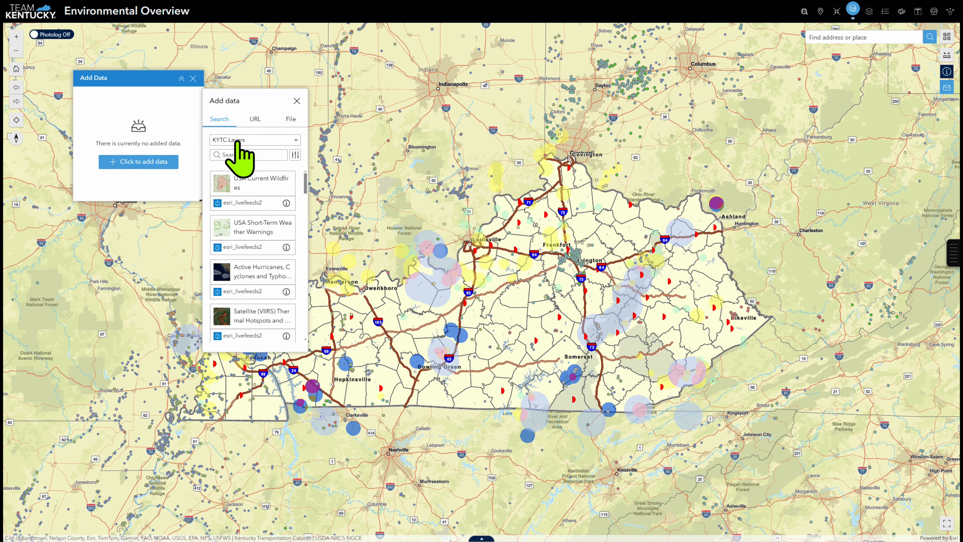
click(282, 140)
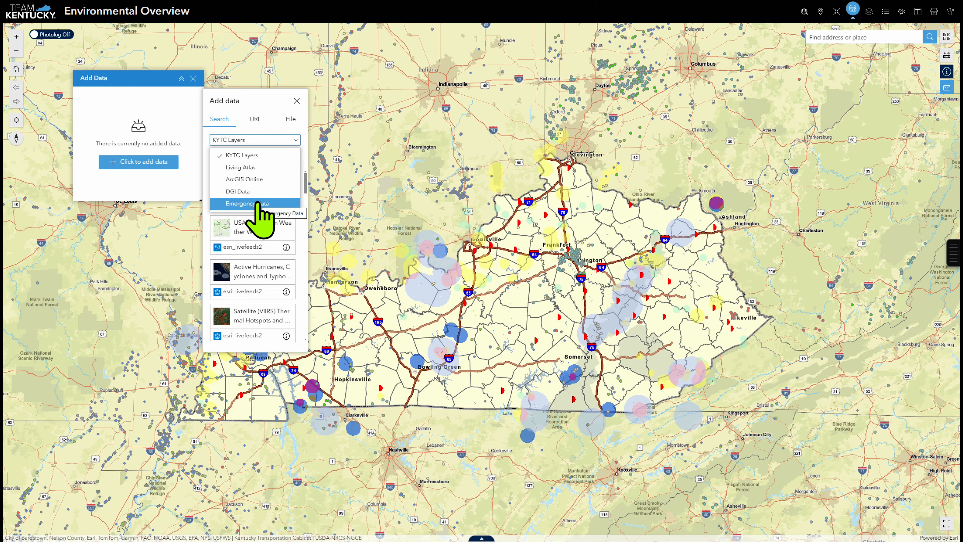
click(260, 155)
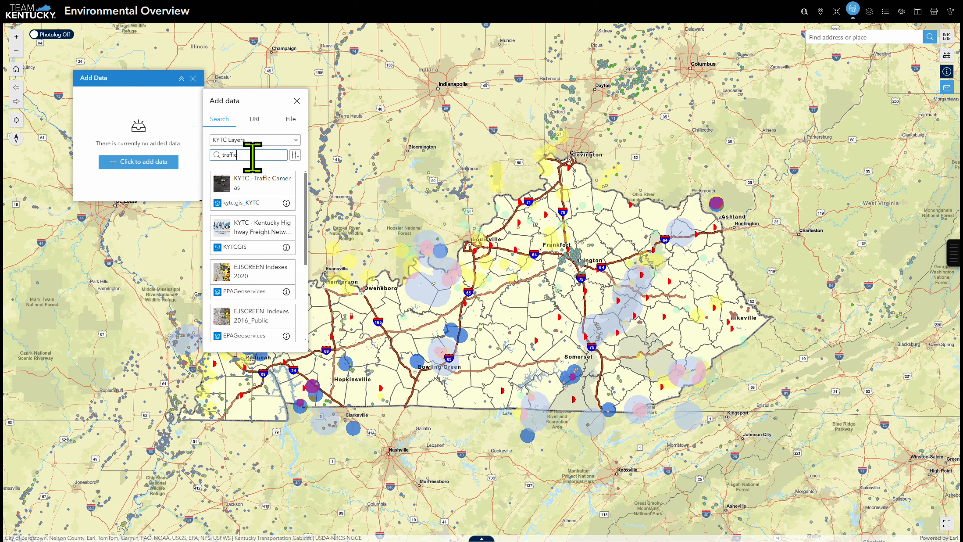
click(251, 181)
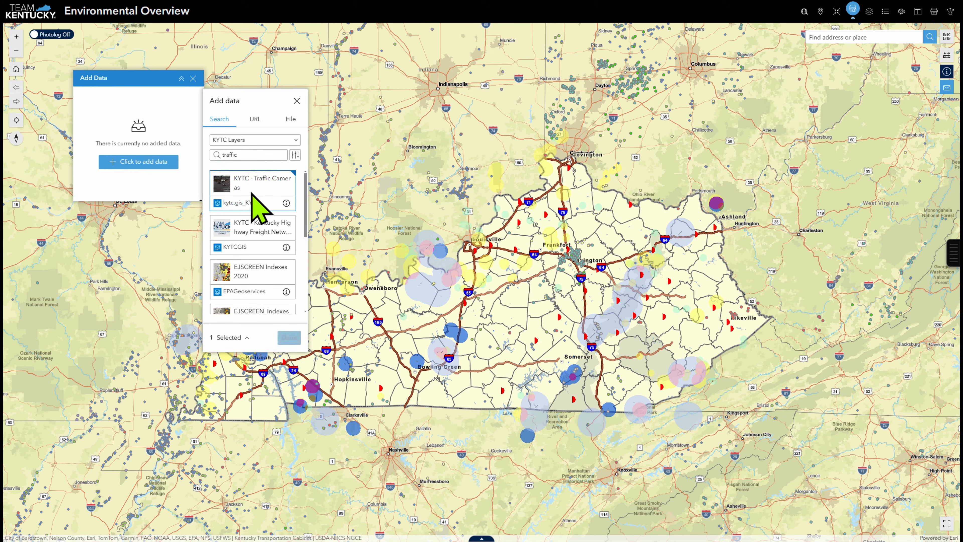
click(287, 337)
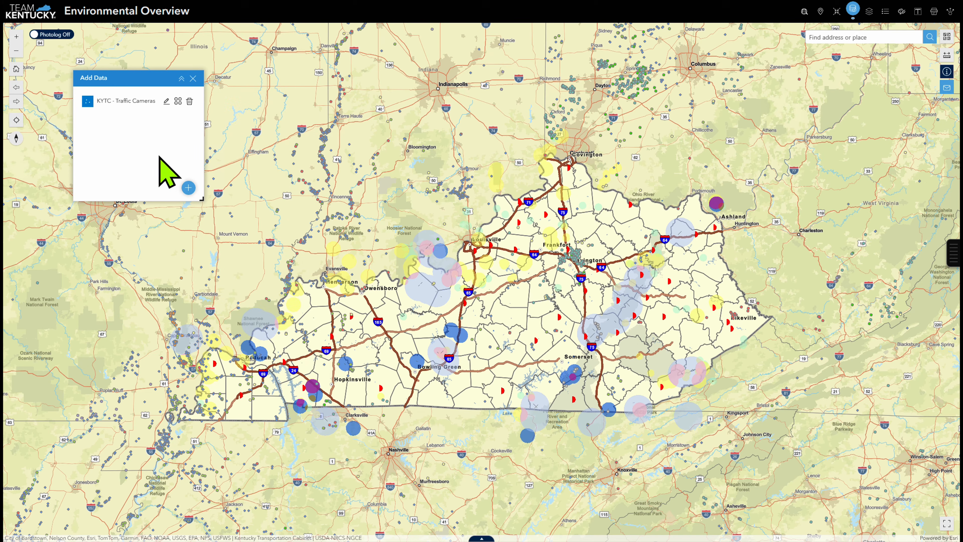
click(178, 100)
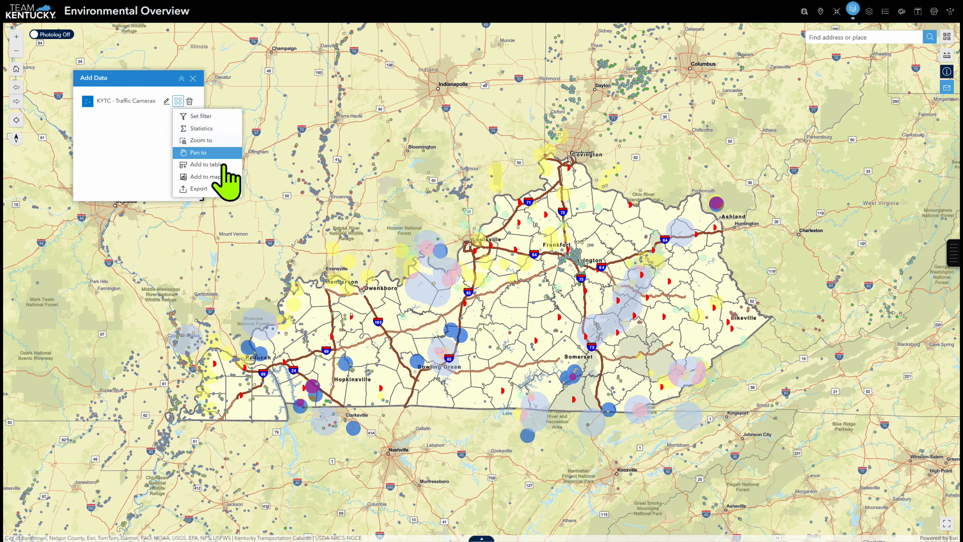
click(216, 176)
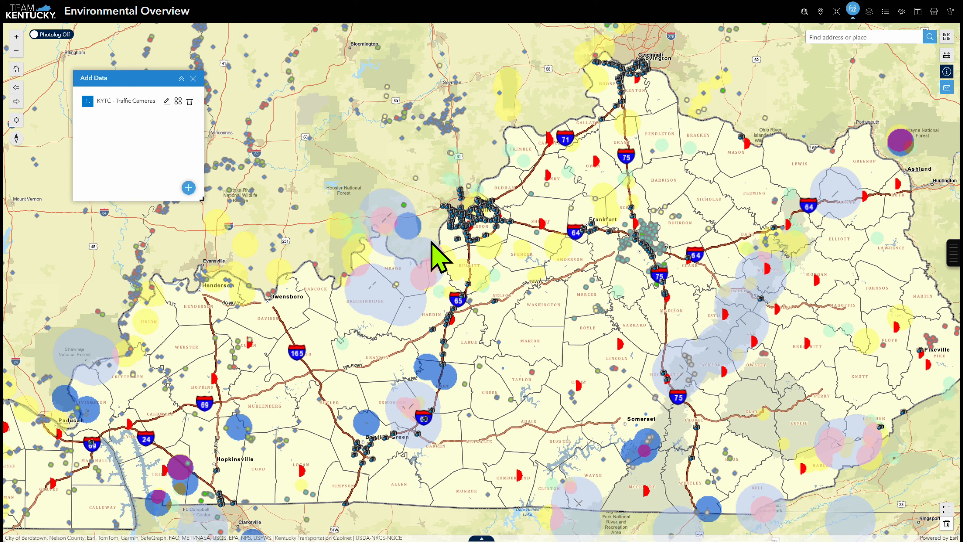
Examine the options for adding data from a URL, including its service types, and from a file.
click(188, 187)
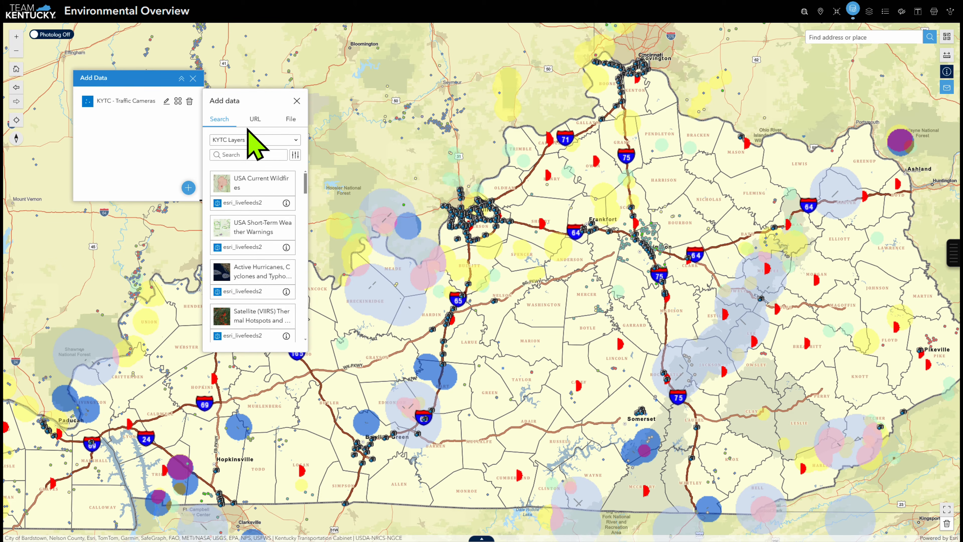
click(254, 119)
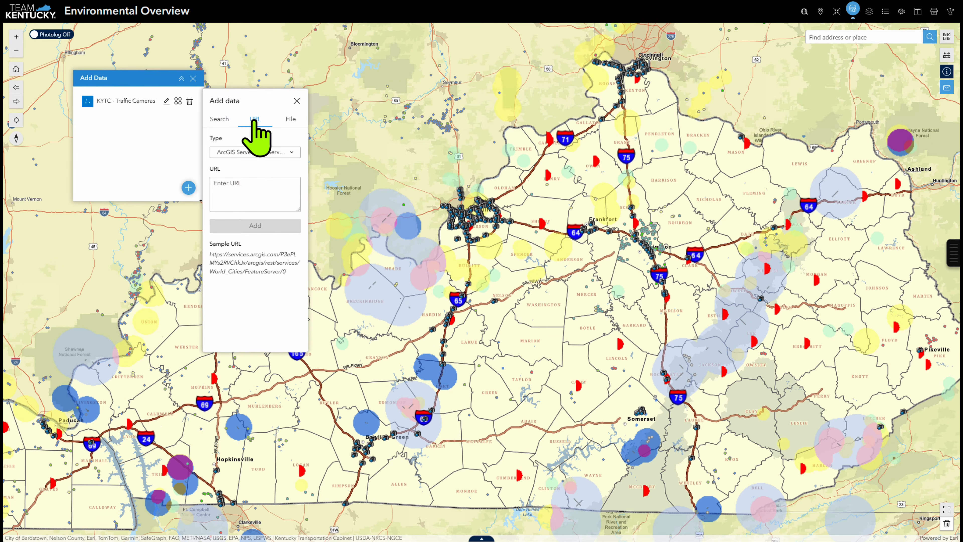
click(289, 152)
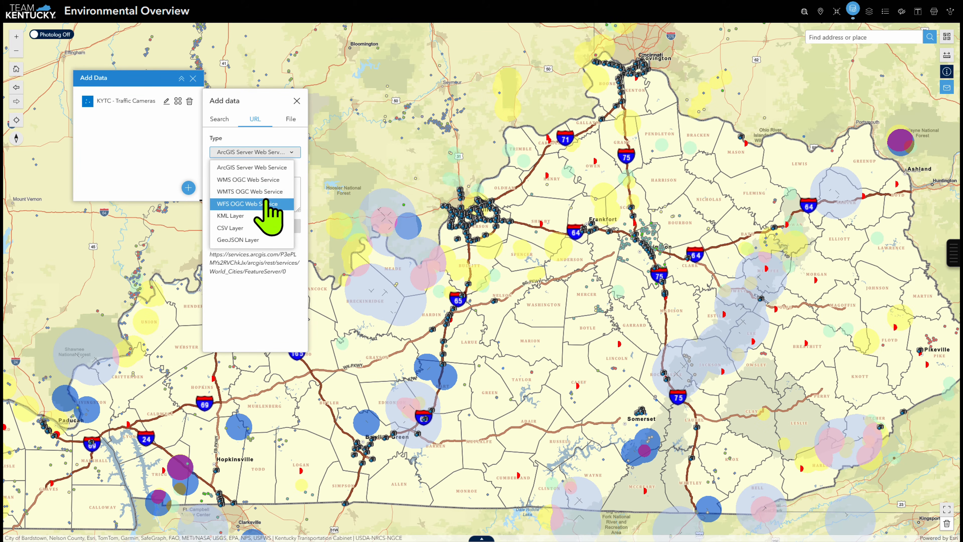
click(291, 119)
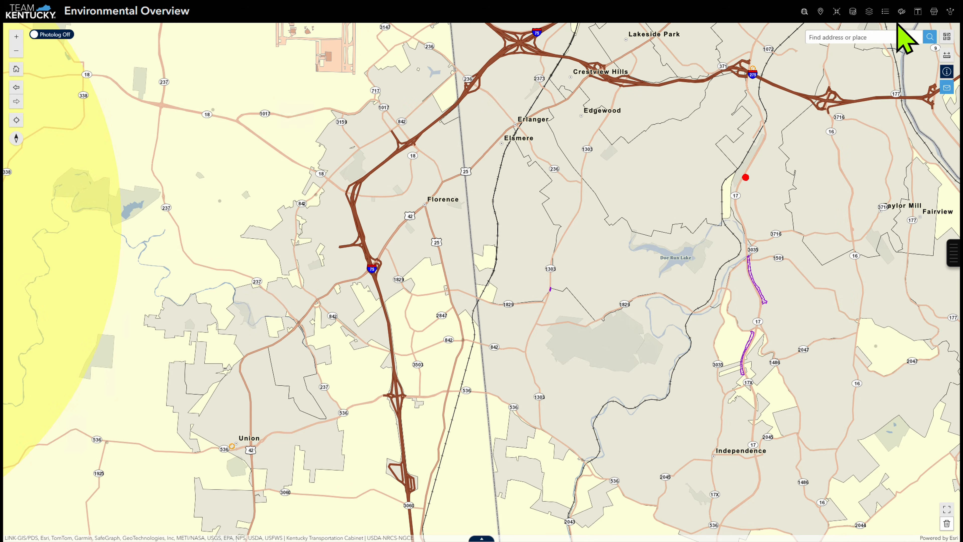
Start drawing a point with the Draw tool and look through the Business symbol set.
click(902, 11)
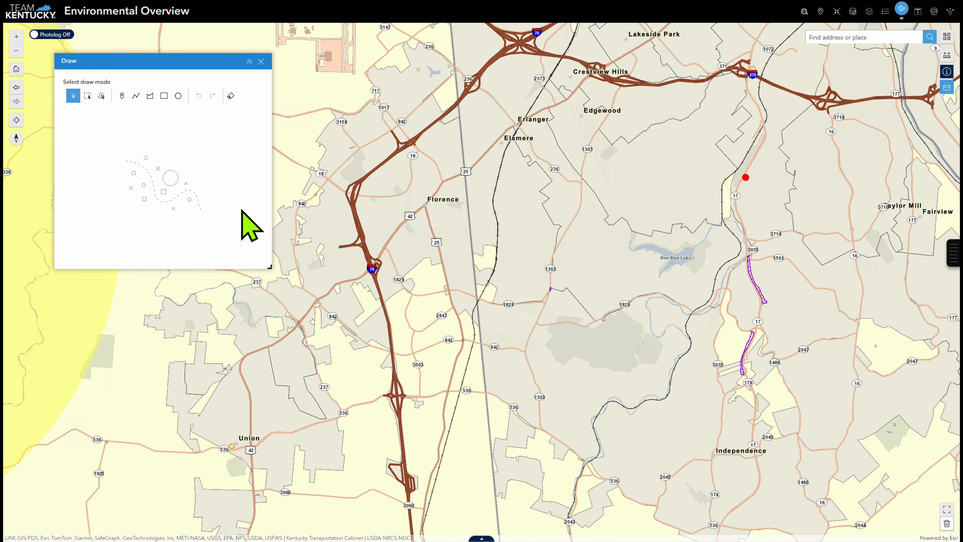
click(122, 96)
click(367, 315)
click(243, 154)
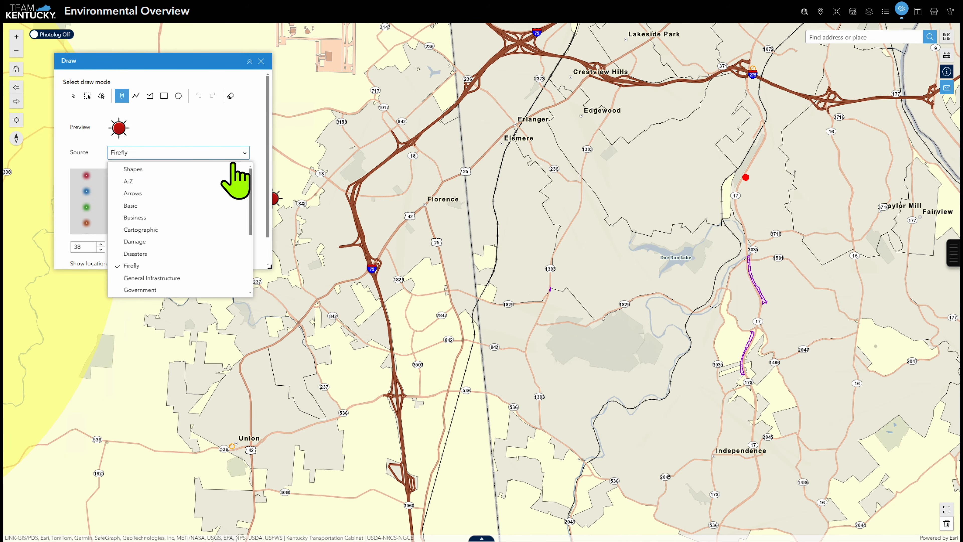
click(184, 217)
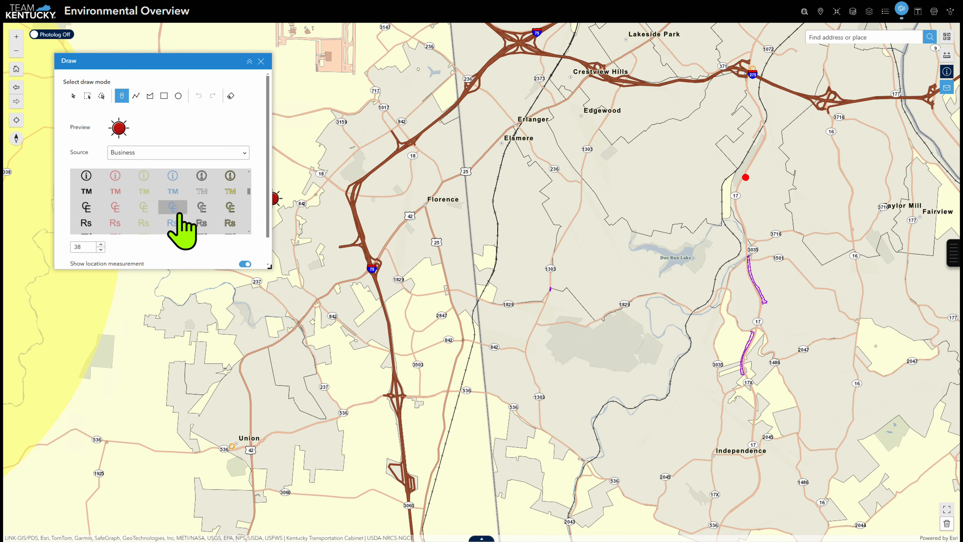
scroll(249, 205, down, 3)
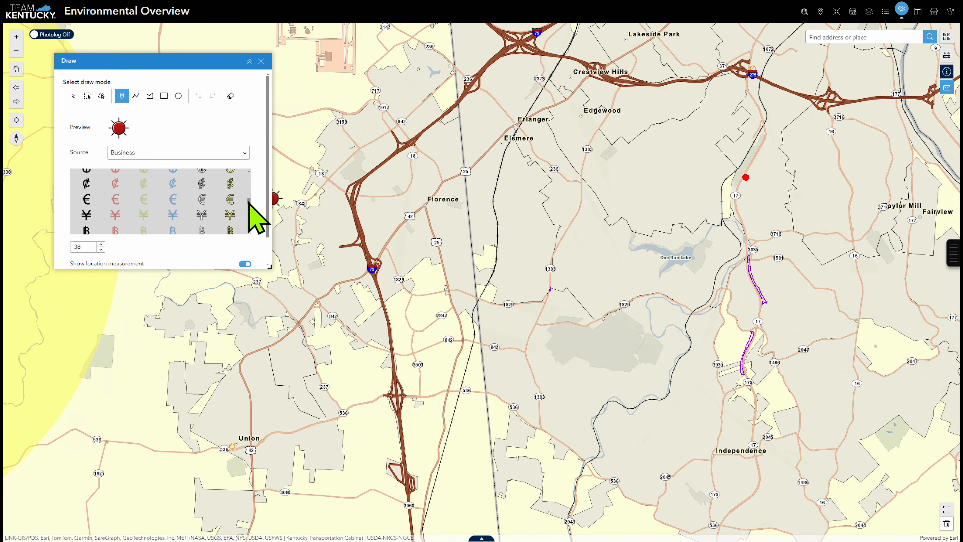
drag(249, 209, 249, 230)
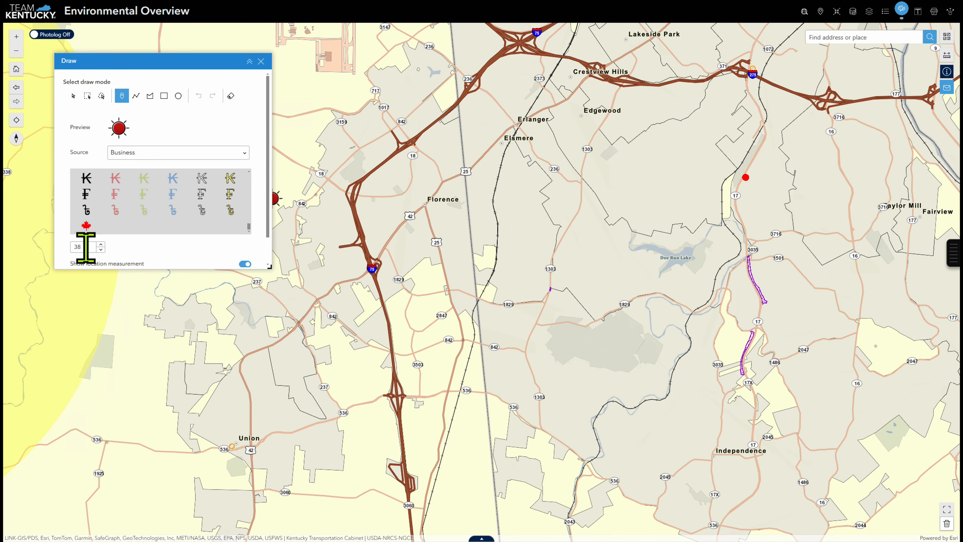
scroll(212, 258, down, 1)
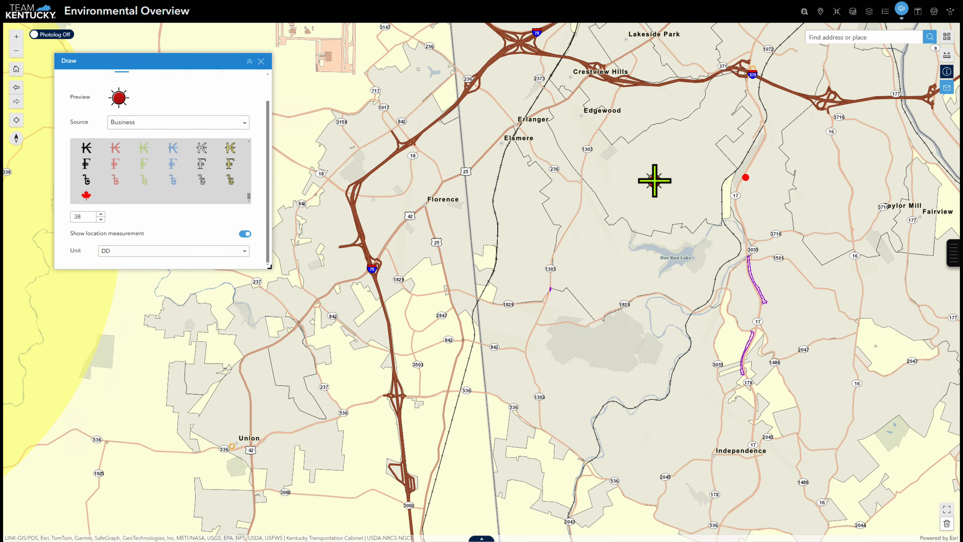
Place a red point marker northwest of Doe Run Lake with its location measurement in DD, and check the unit options.
click(655, 181)
click(221, 255)
click(221, 254)
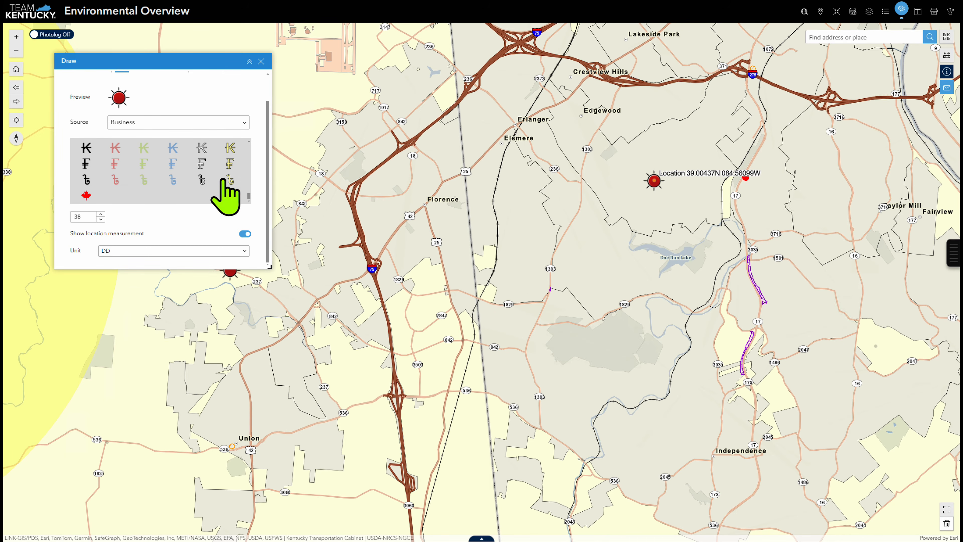
Draw a straight line about 2,528 meters long just northwest of Doe Run Lake, with its length measurement shown.
scroll(225, 189, up, 3)
scroll(268, 144, up, 2)
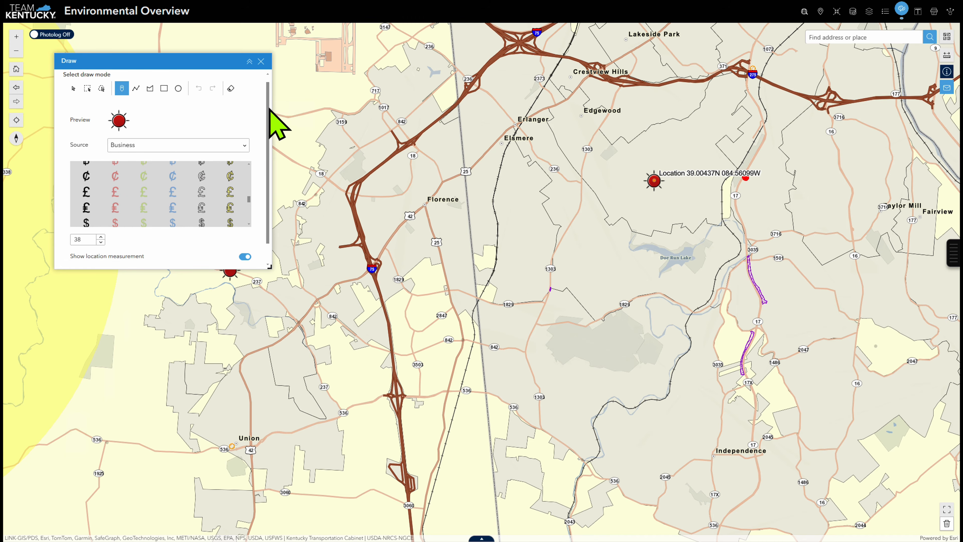
click(136, 96)
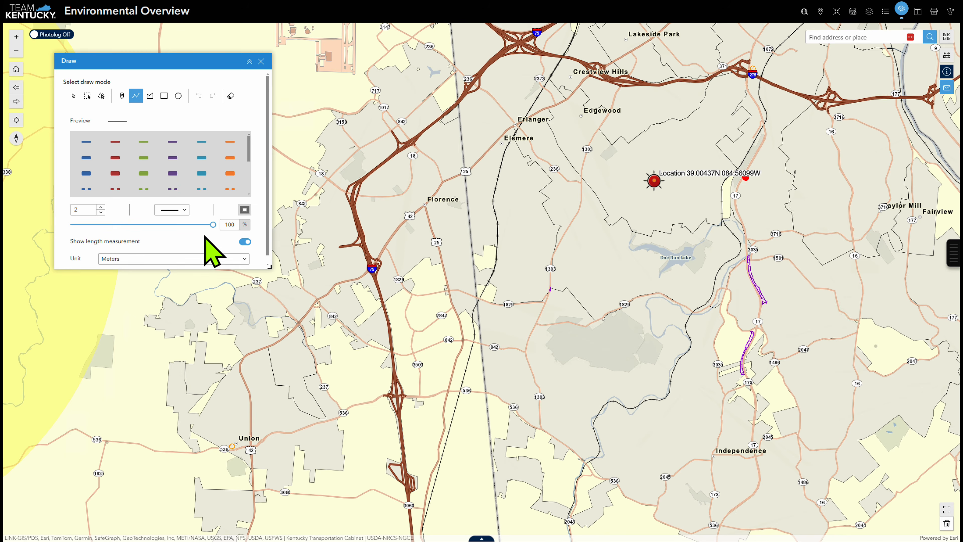
click(581, 219)
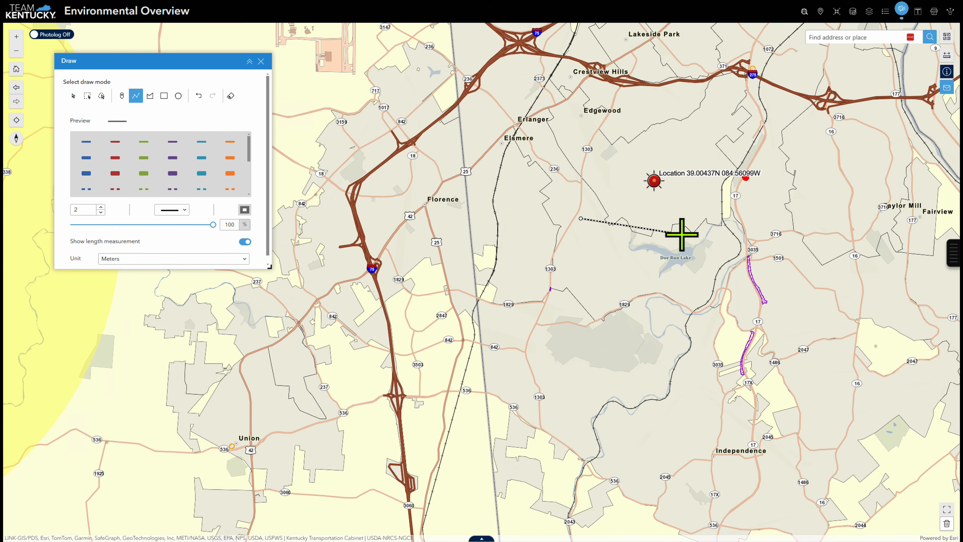
double_click(681, 235)
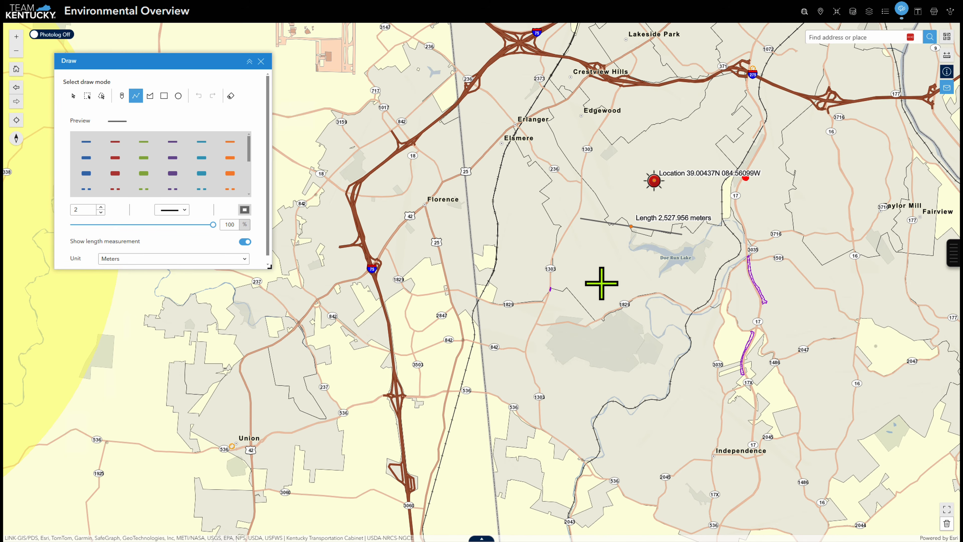
Look through the Draw tool's shape and selection modes, and clear the drawn point and line.
click(151, 97)
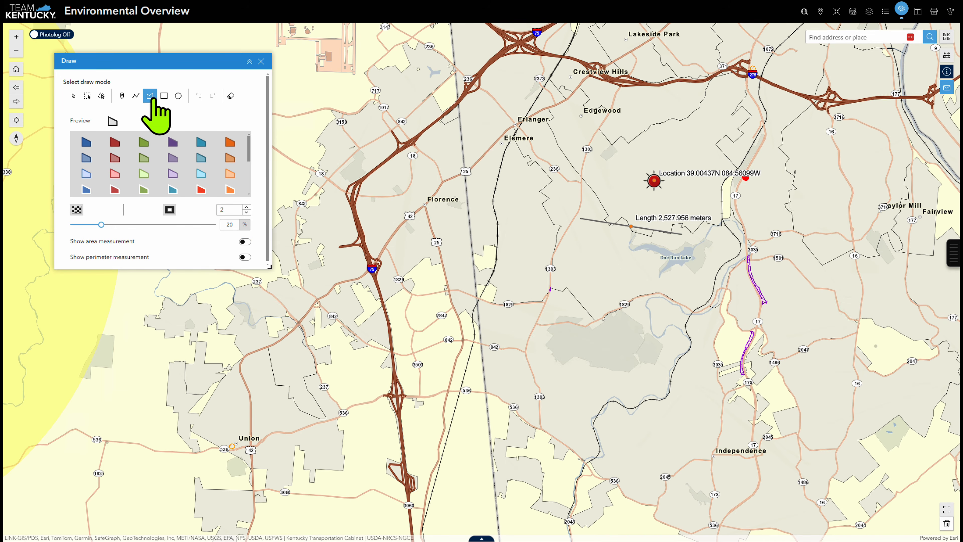
click(163, 96)
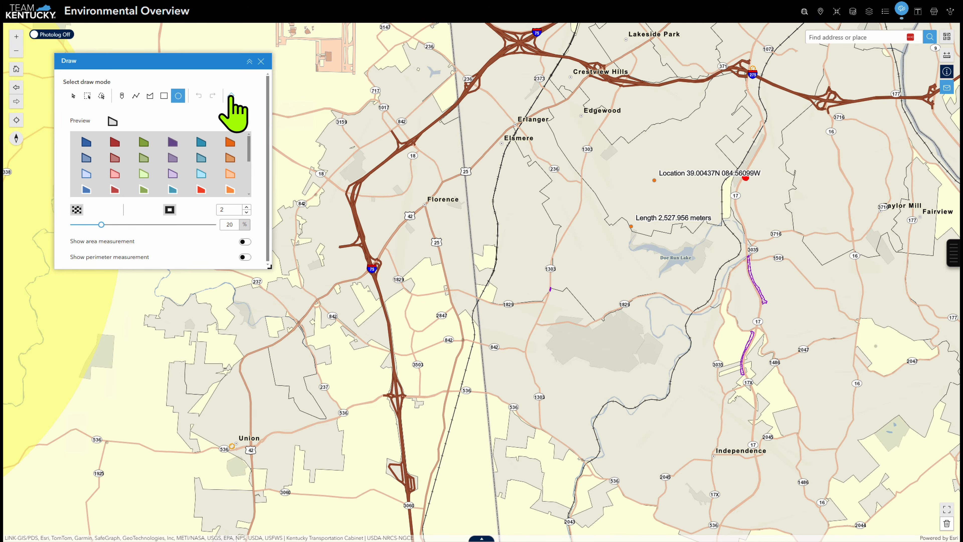
click(90, 98)
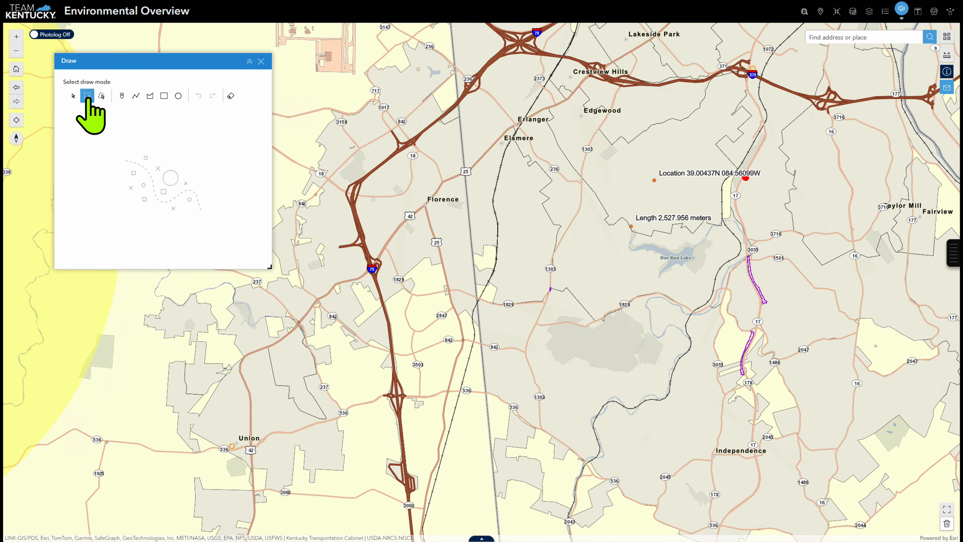
click(75, 98)
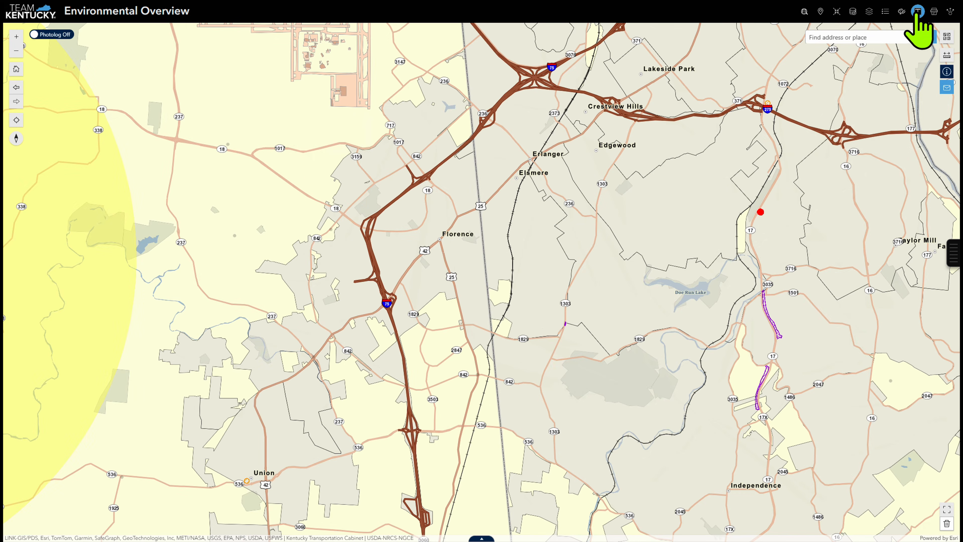
Insert bold, underlined "Look Here" labels in red Arial size 20 on the map around Elsmere and Edgewood.
click(918, 12)
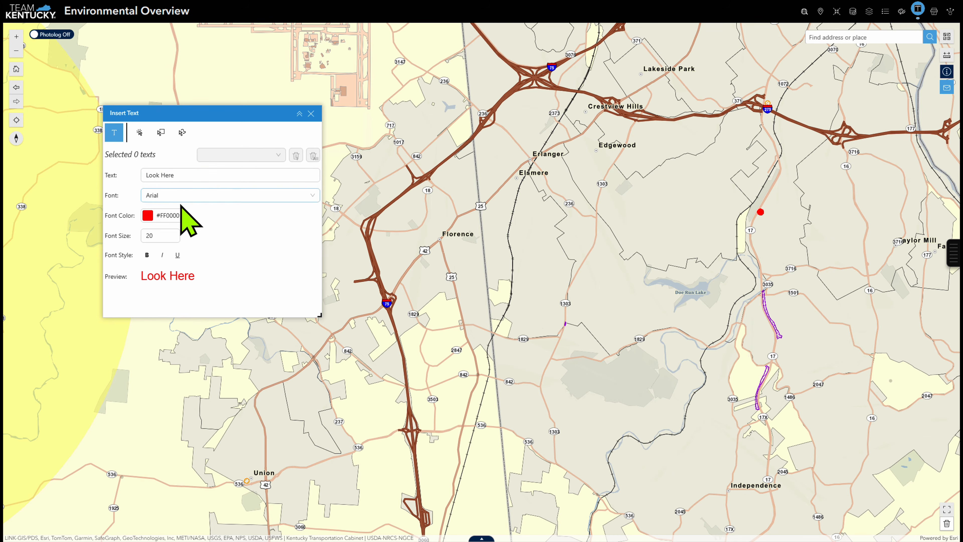
click(147, 255)
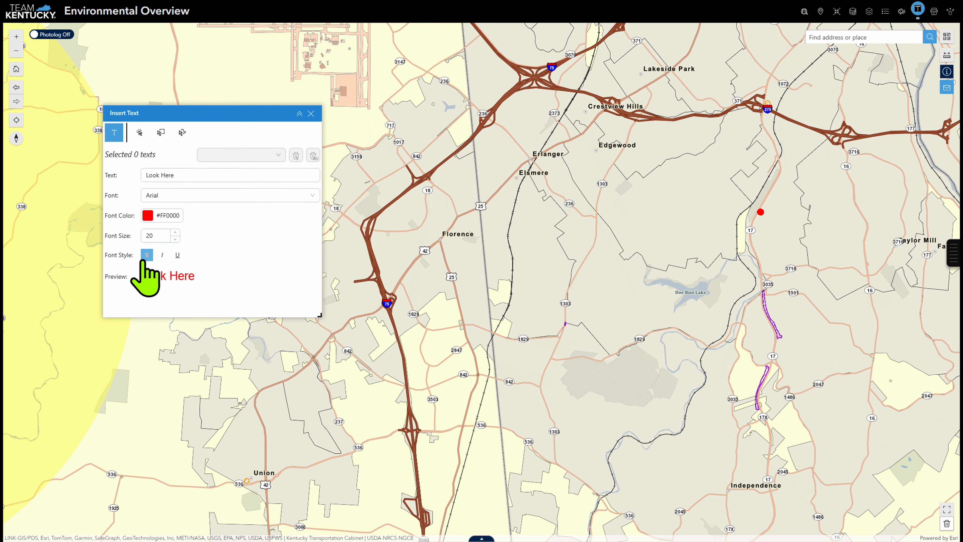
click(177, 255)
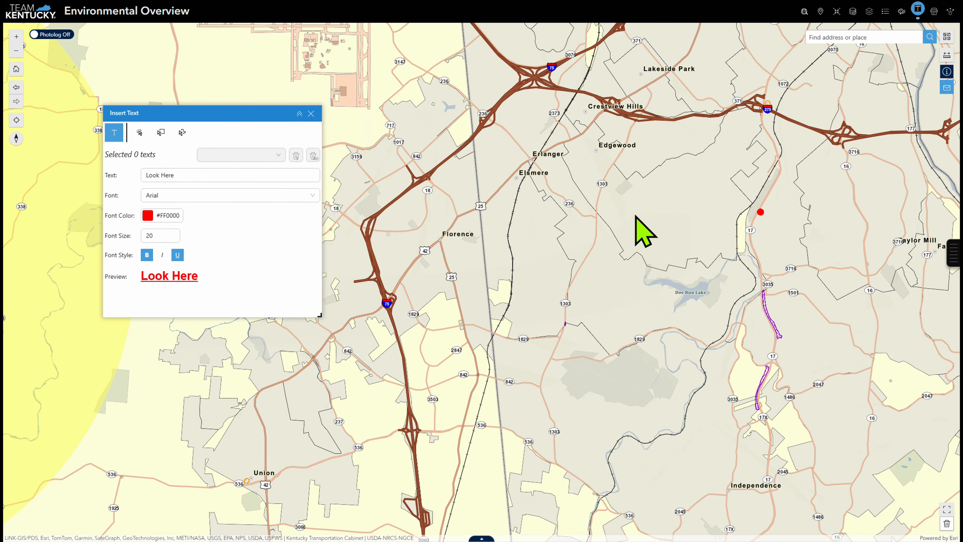
click(651, 208)
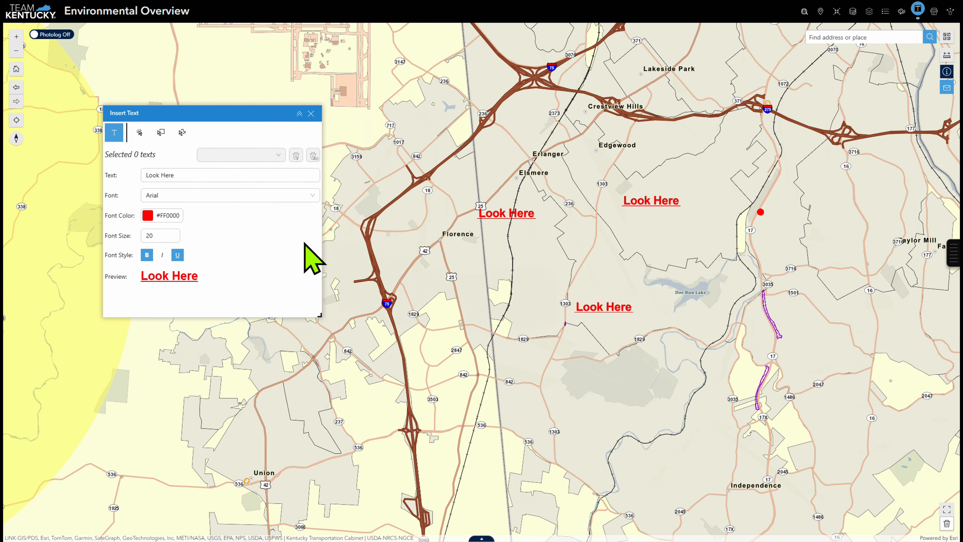
Select all the "Look Here" labels with a rectangle around them and delete the selected graphics.
click(144, 135)
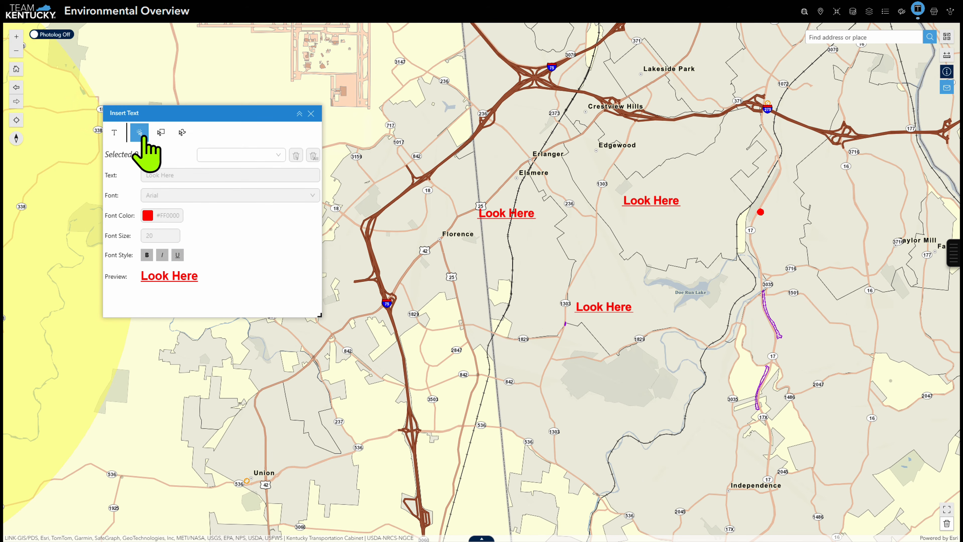
click(159, 138)
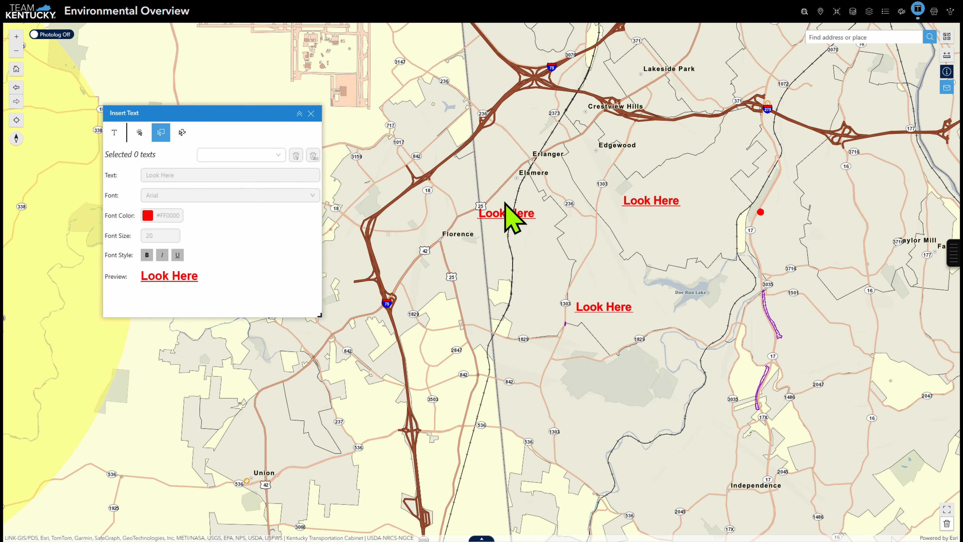
drag(433, 140, 713, 348)
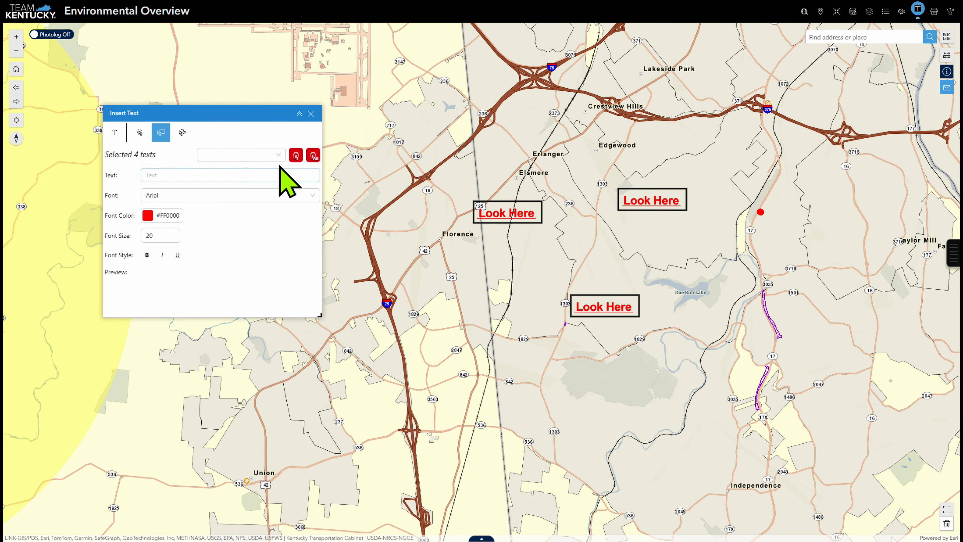
click(313, 156)
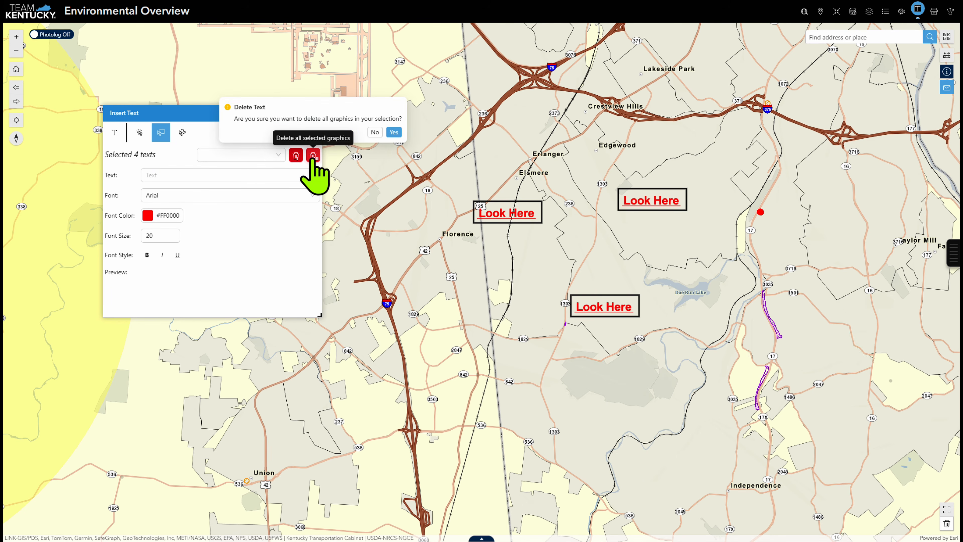
click(393, 132)
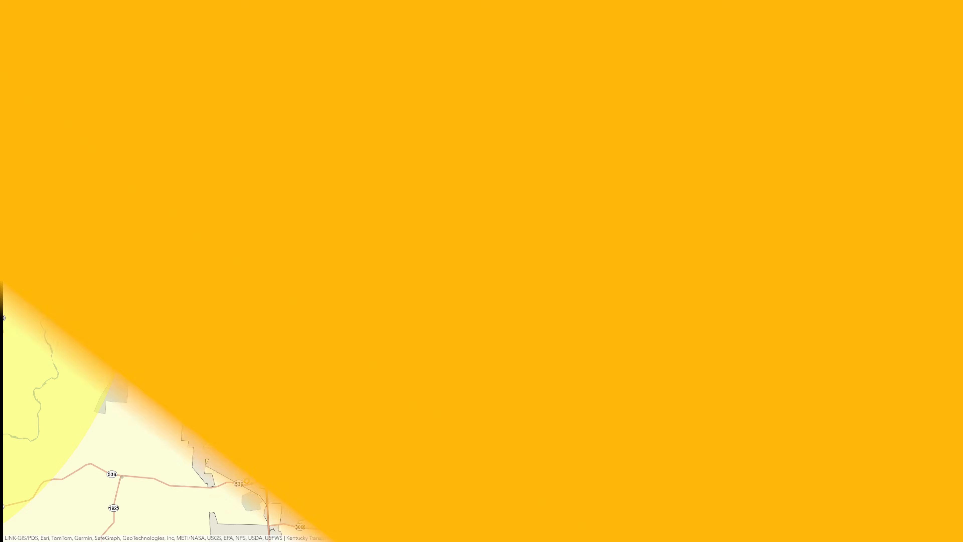
Zoom in on the Erlanger and Florence area and look through the available print templates.
scroll(535, 155, up, 1)
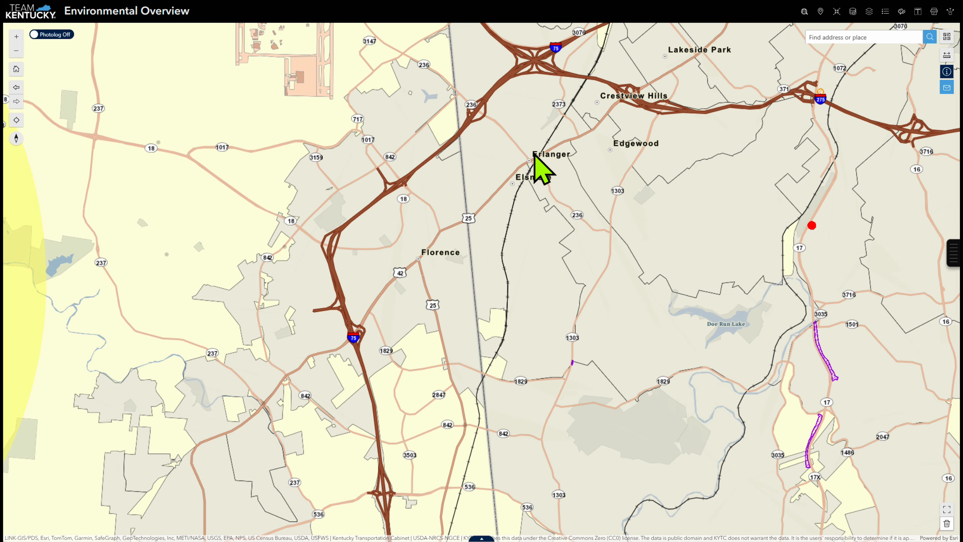
scroll(535, 154, up, 1)
scroll(535, 153, up, 1)
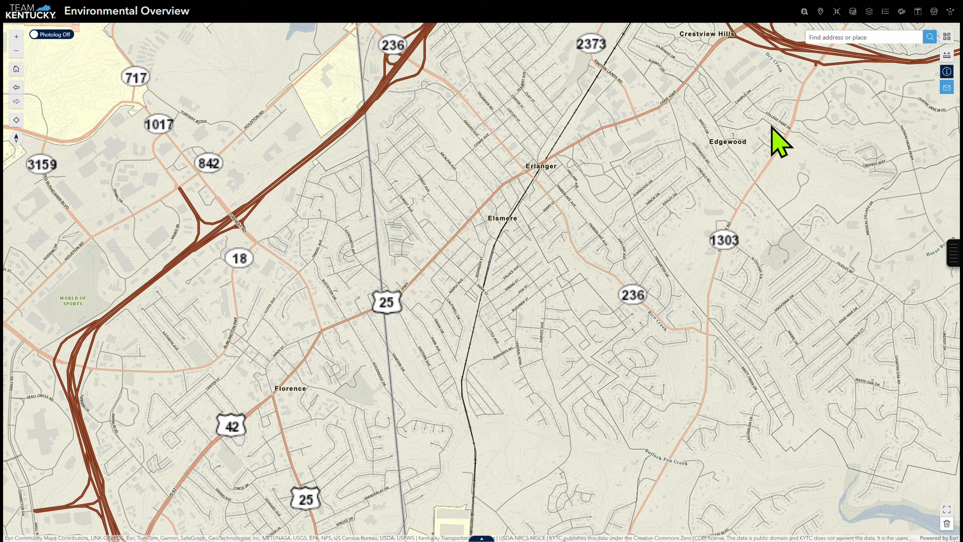
click(934, 11)
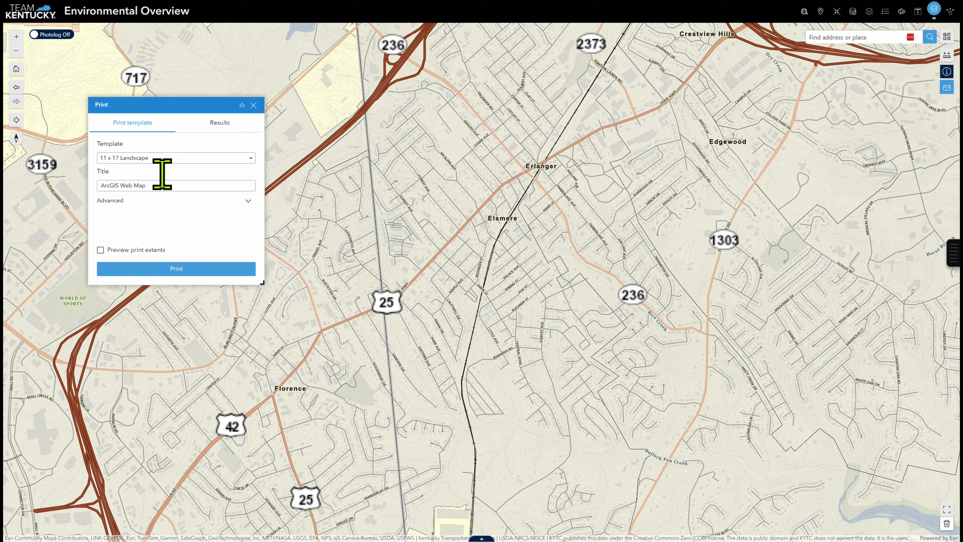
click(187, 160)
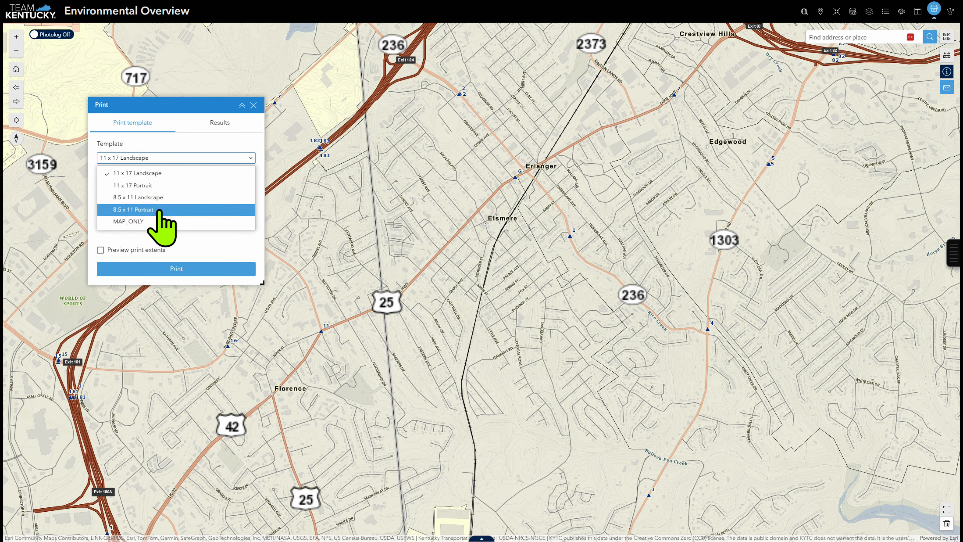
click(175, 157)
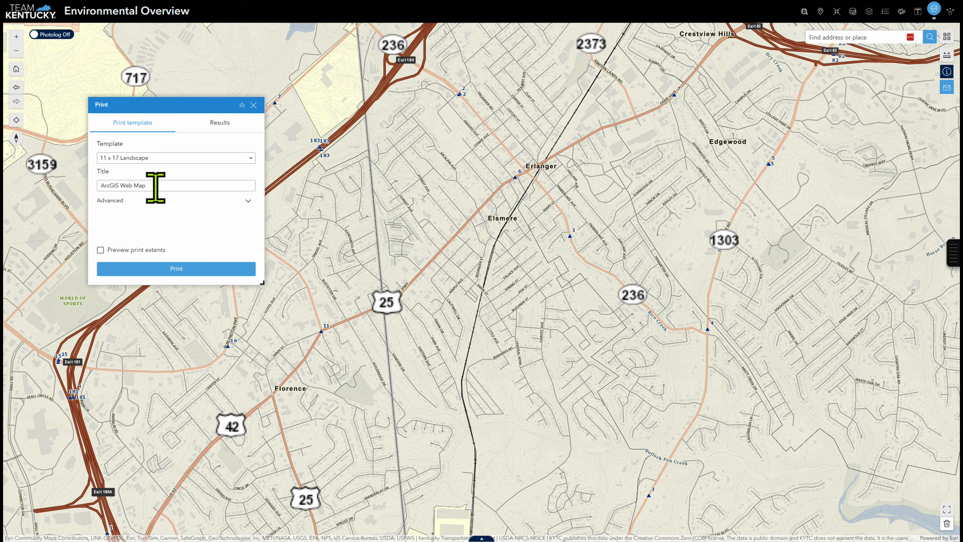
Check the advanced print options, print the map with the 11 x 17 Landscape template, and view the print results.
click(247, 201)
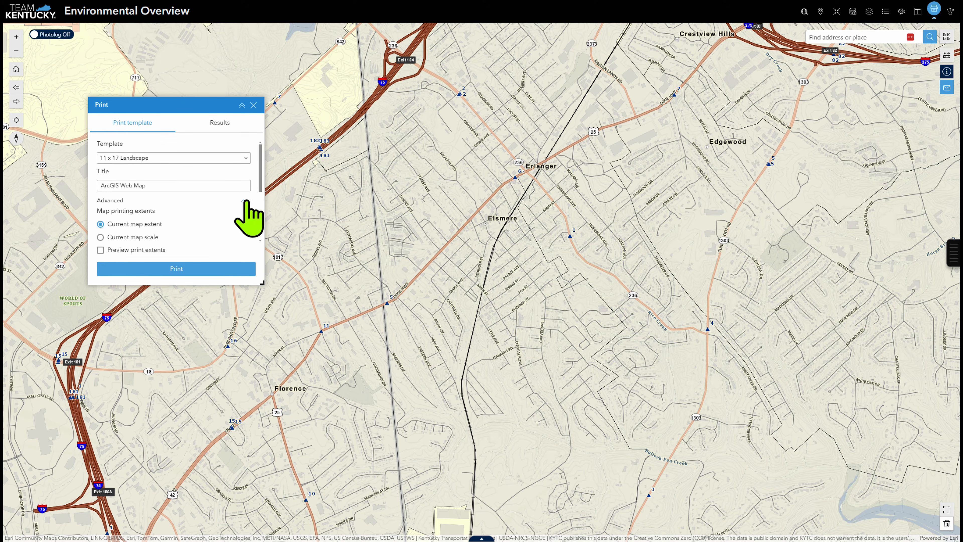
click(247, 201)
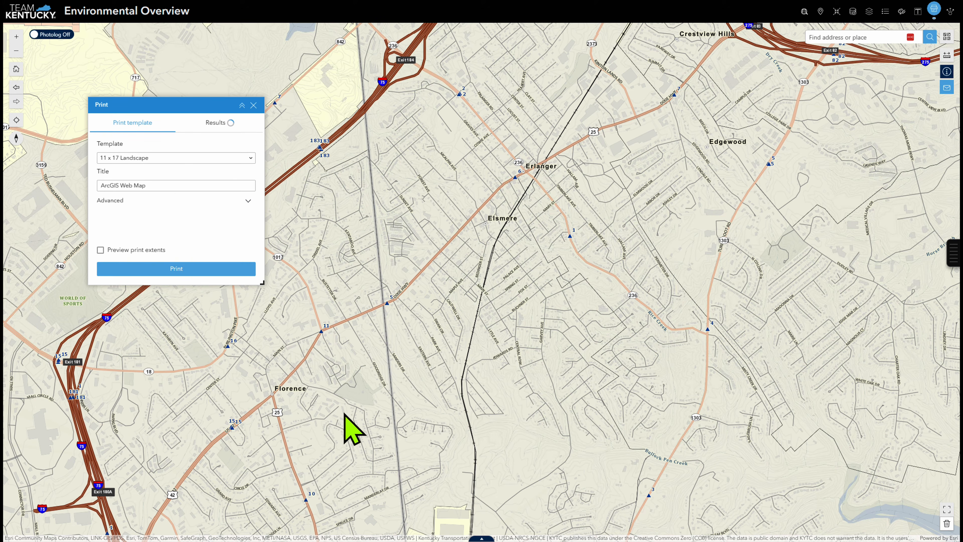
click(215, 123)
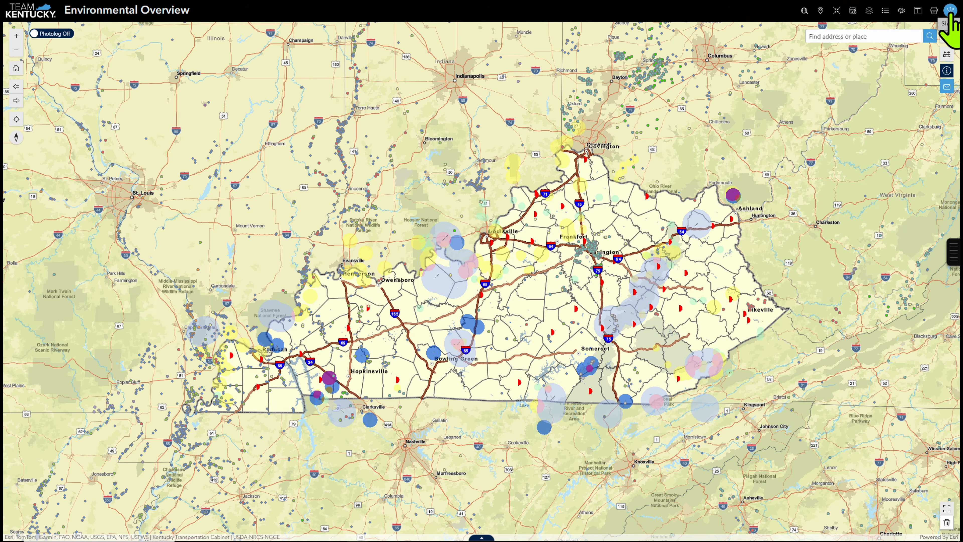
Open the map's sharing options and turn off the short link.
click(950, 11)
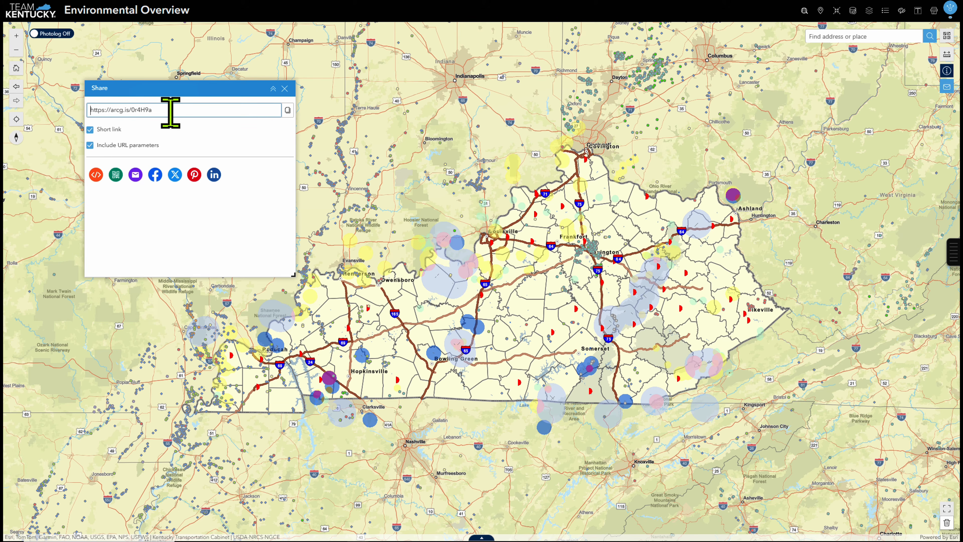
click(90, 129)
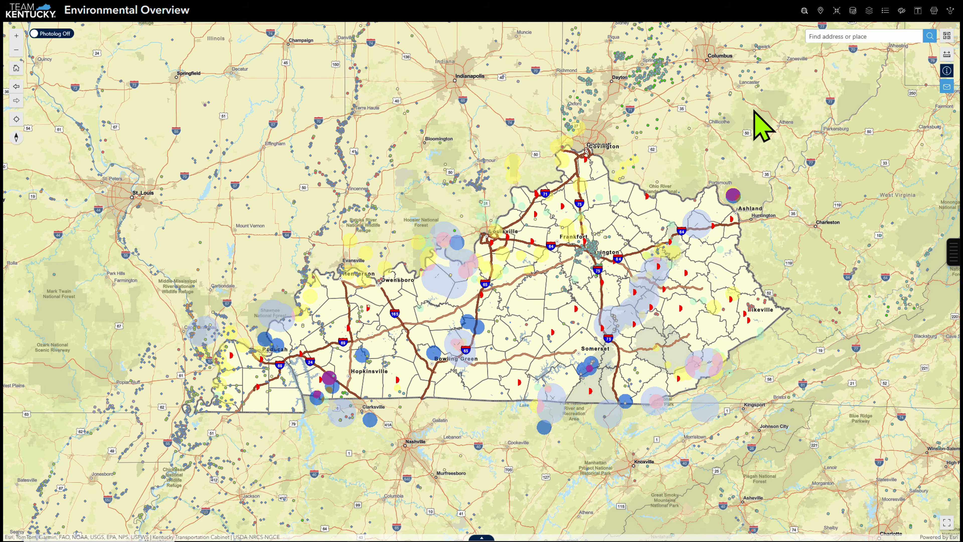
Use Route Lookup to find route KY 310 in Ballard County.
click(804, 10)
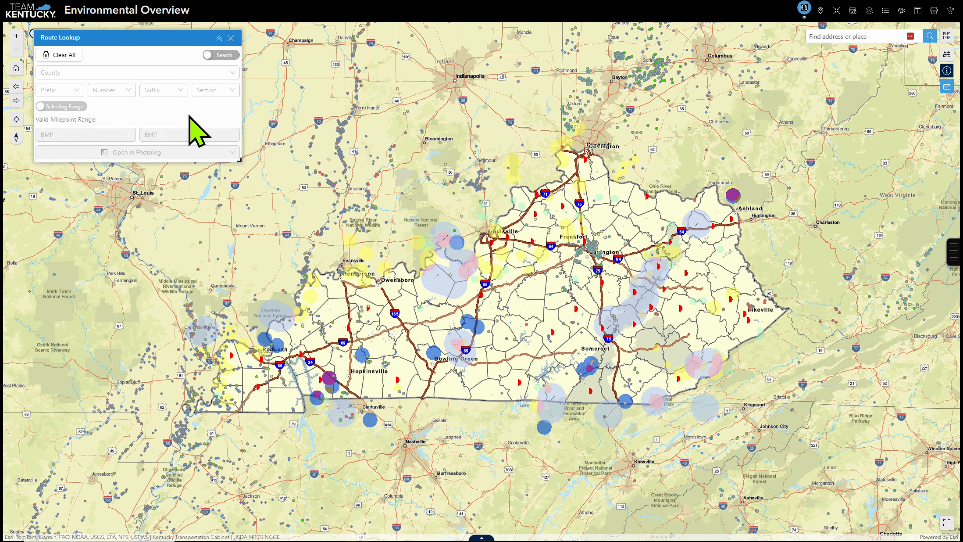
click(76, 72)
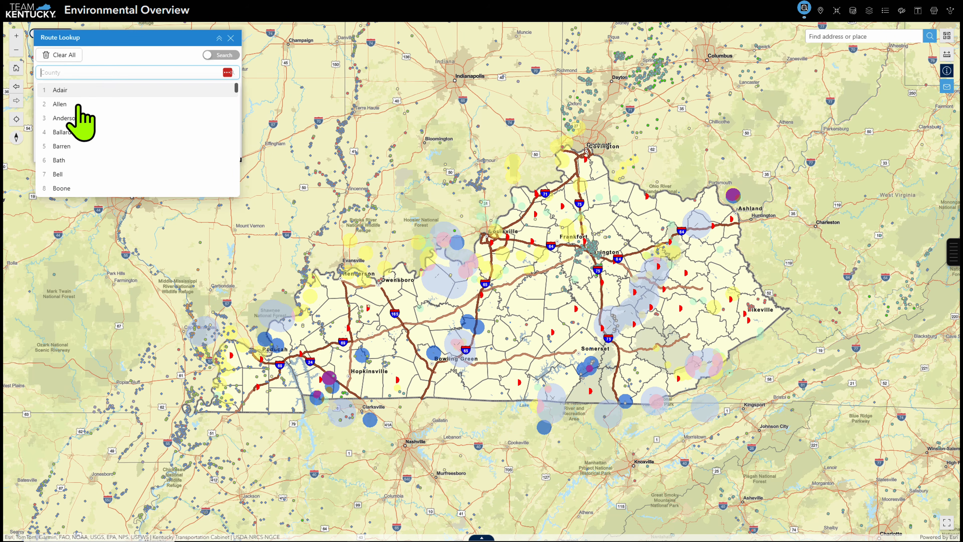
click(76, 132)
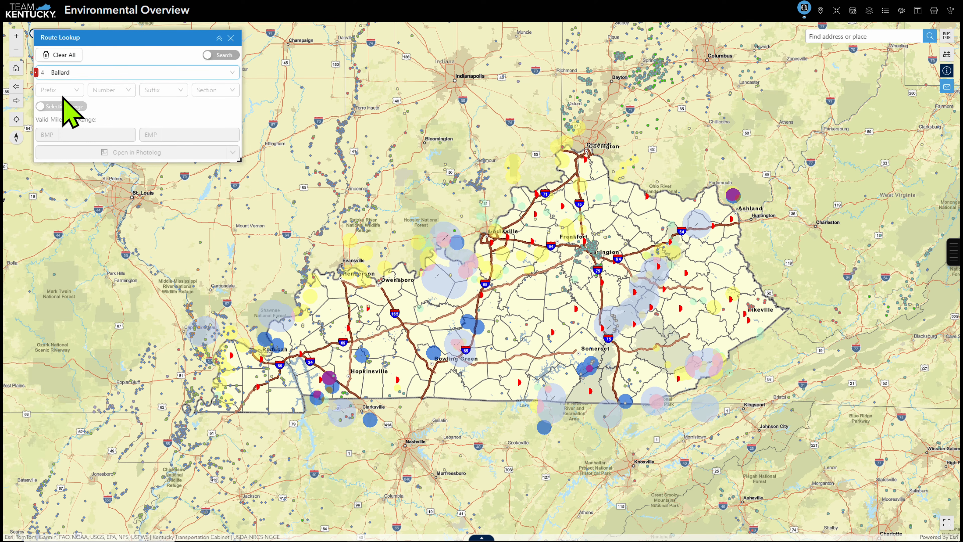
click(60, 89)
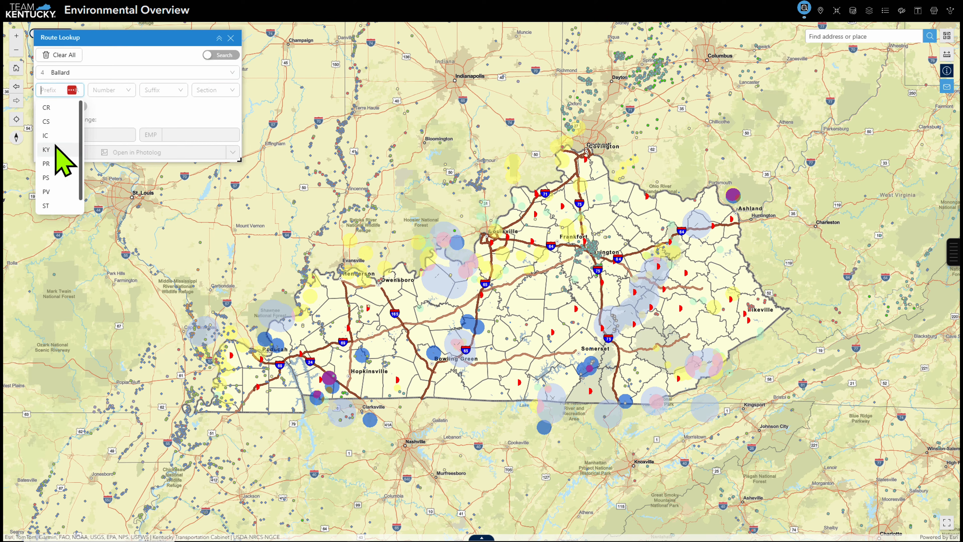
click(60, 154)
click(104, 91)
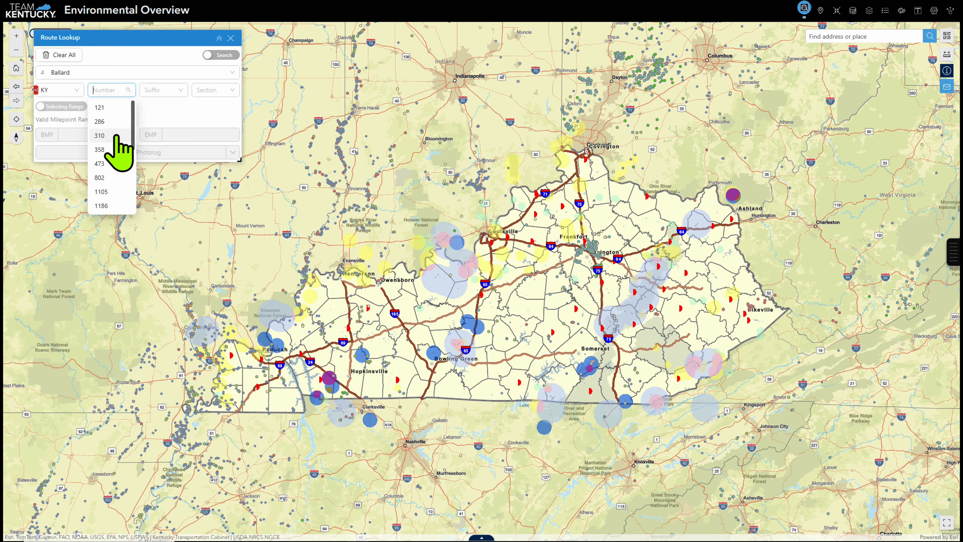
click(124, 127)
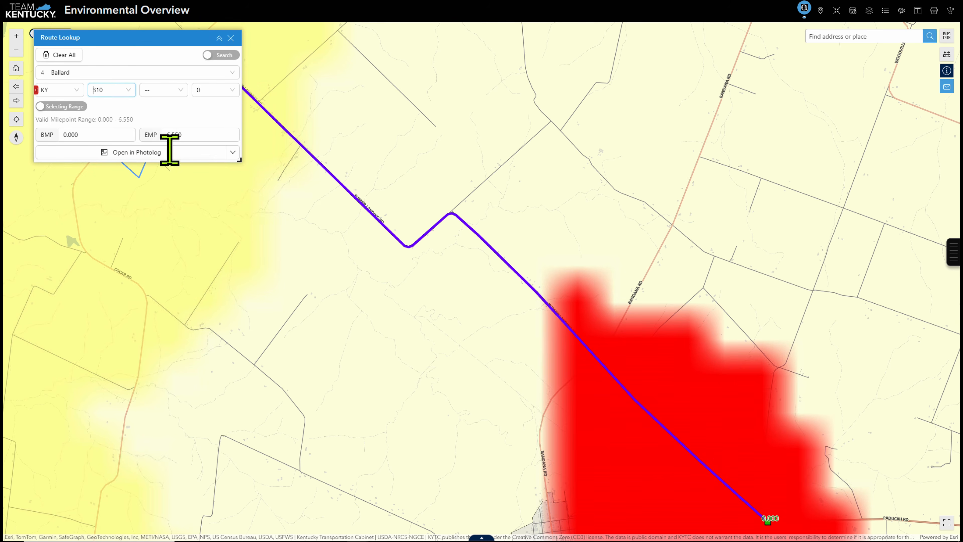
Open KY 310 in Photolog, collapse the Route Lookup window, play the imagery forward briefly and return to the route's first image.
click(133, 154)
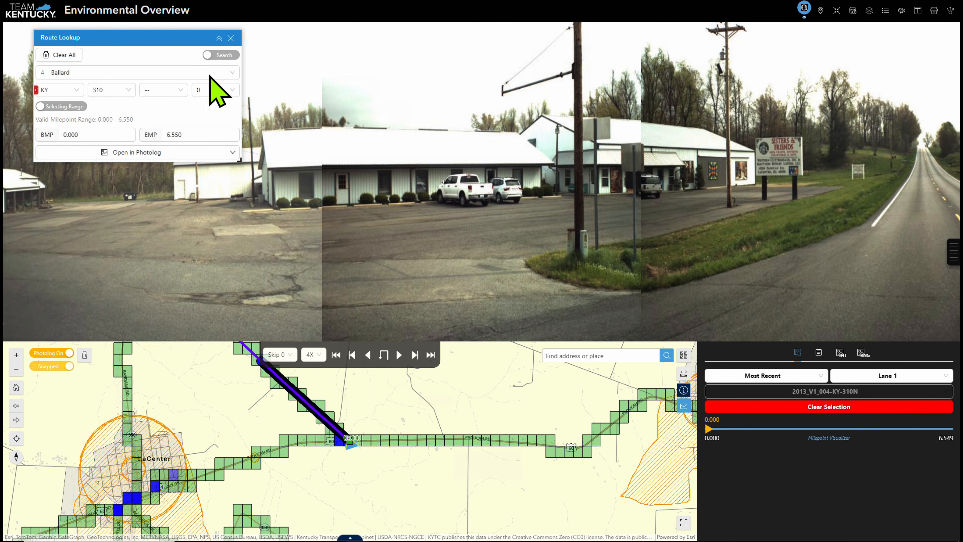
click(219, 38)
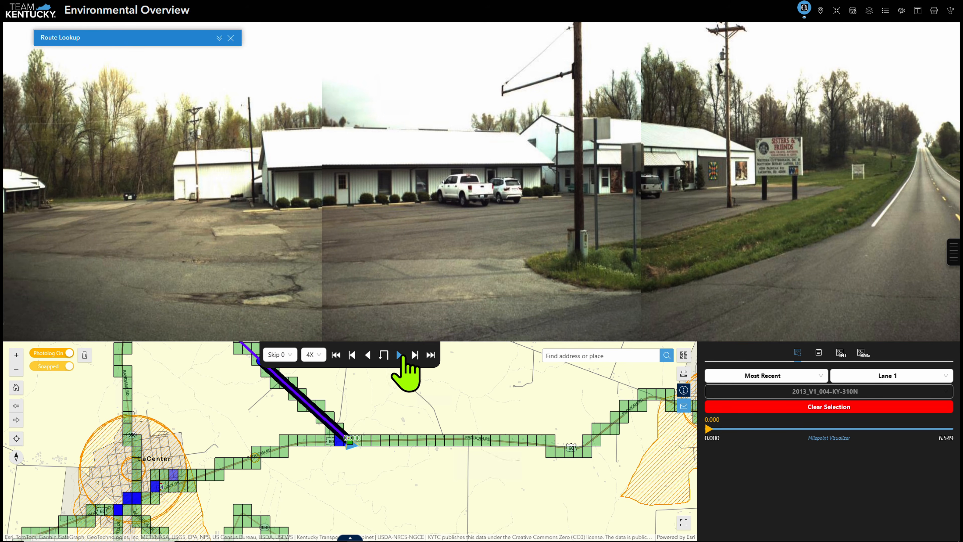
click(400, 355)
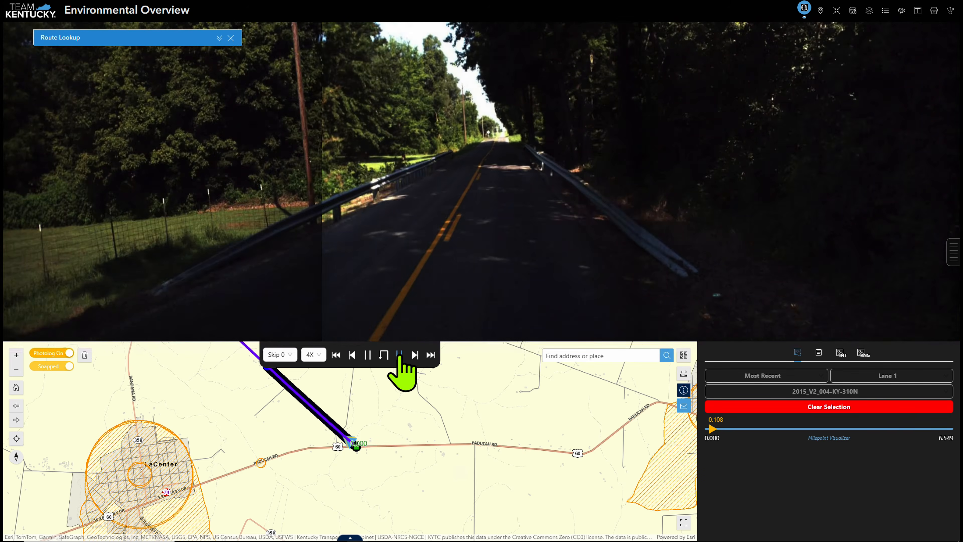
click(399, 355)
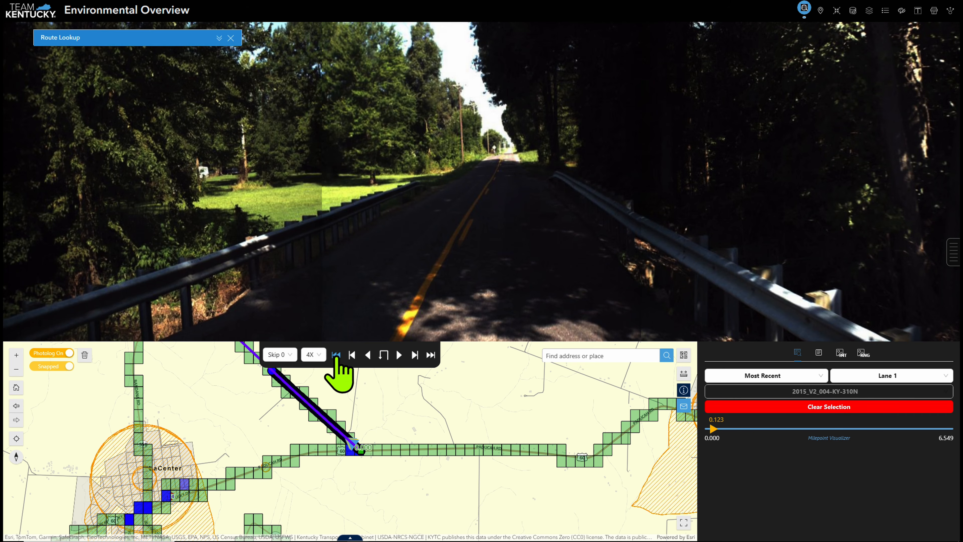
click(336, 355)
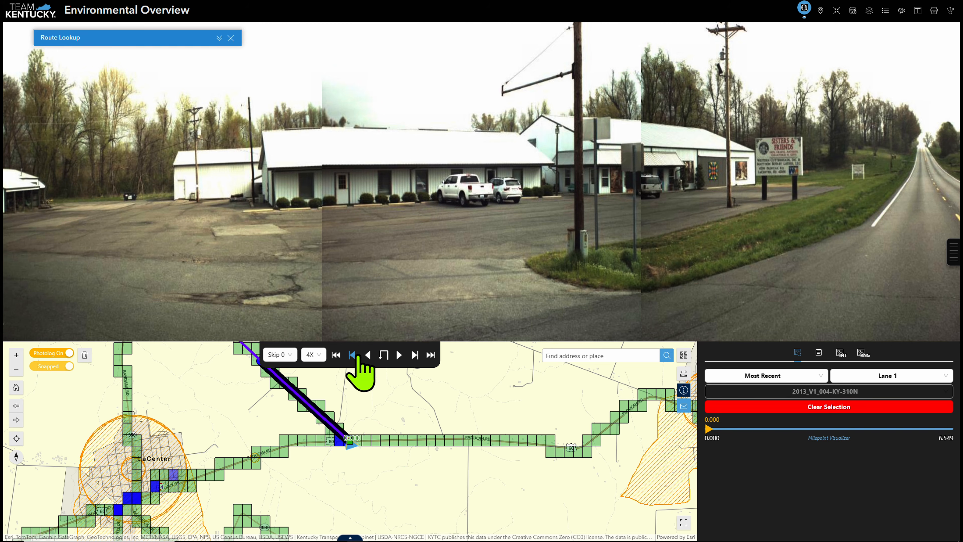
click(383, 355)
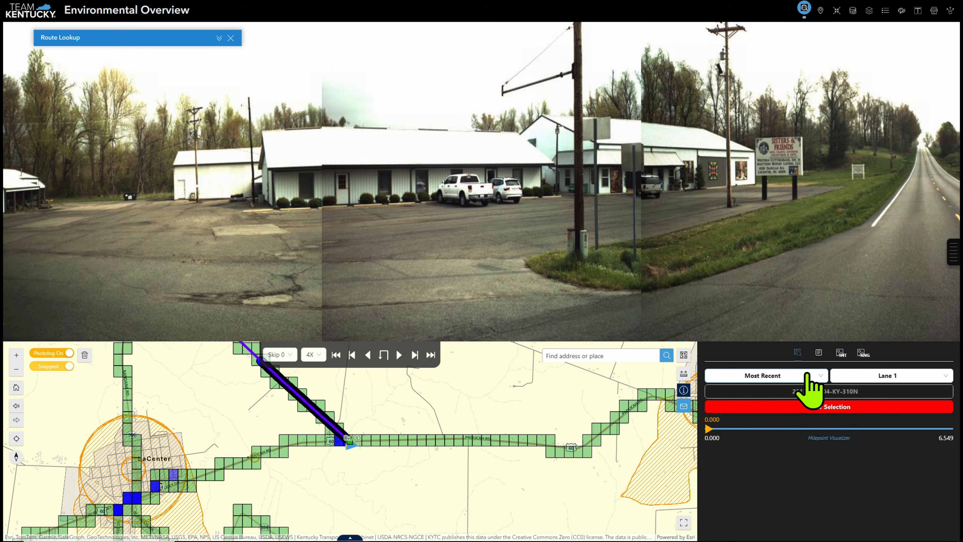
Review the available image collection dates and lane choices for the route without changing either one.
click(803, 375)
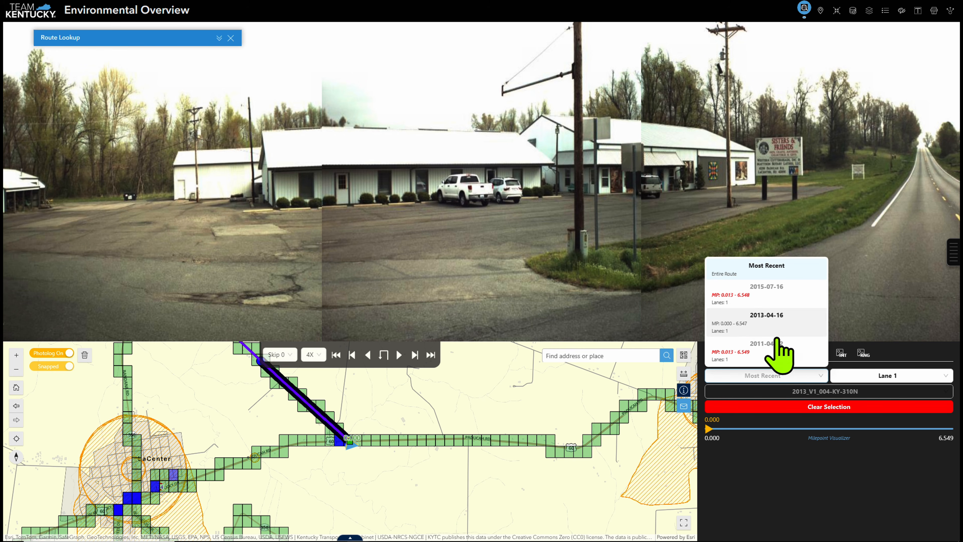
click(792, 378)
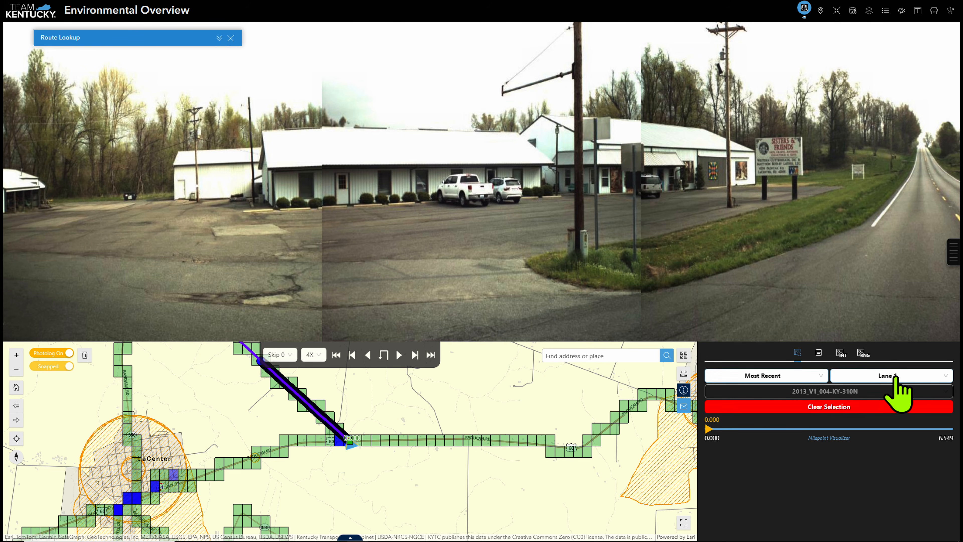
click(896, 377)
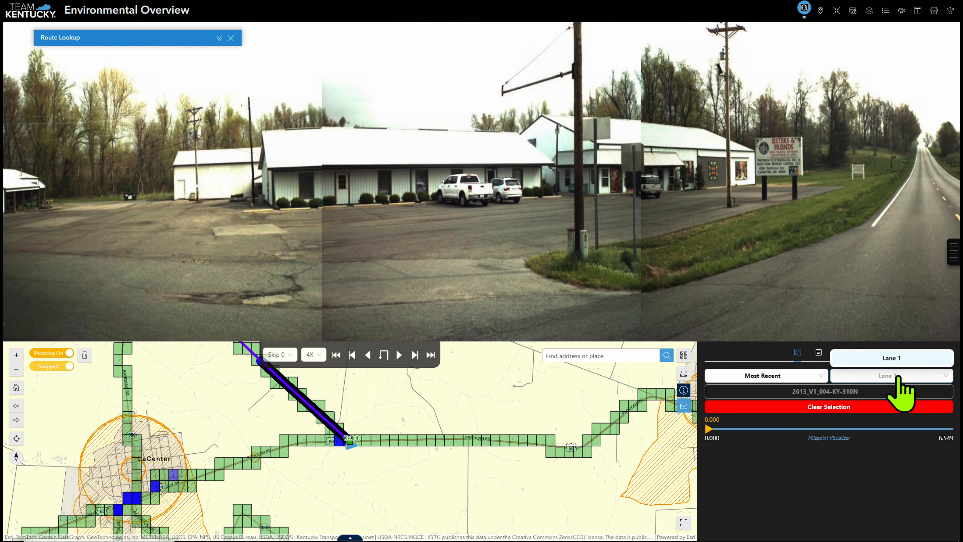
click(898, 376)
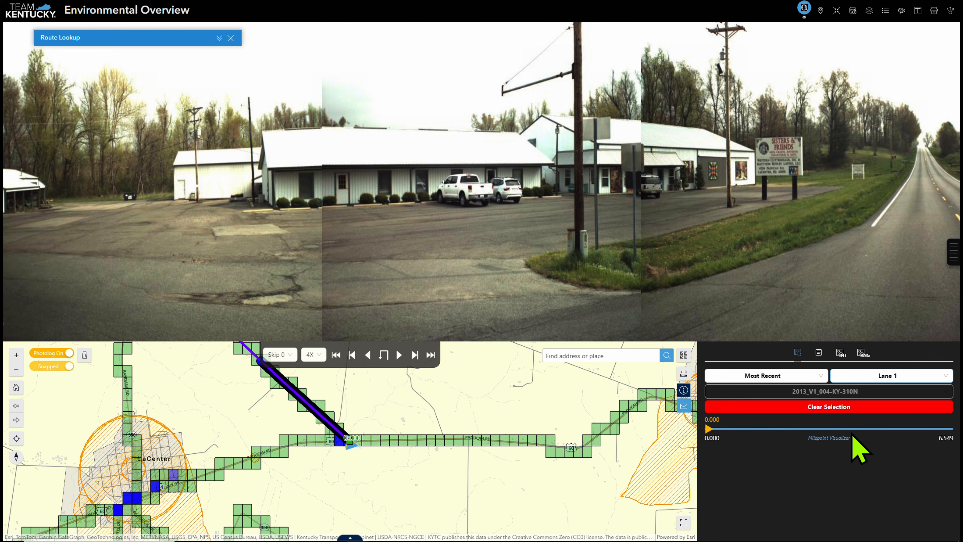
Show the route's attribute details and look through the fields available in Configure Fields.
click(819, 352)
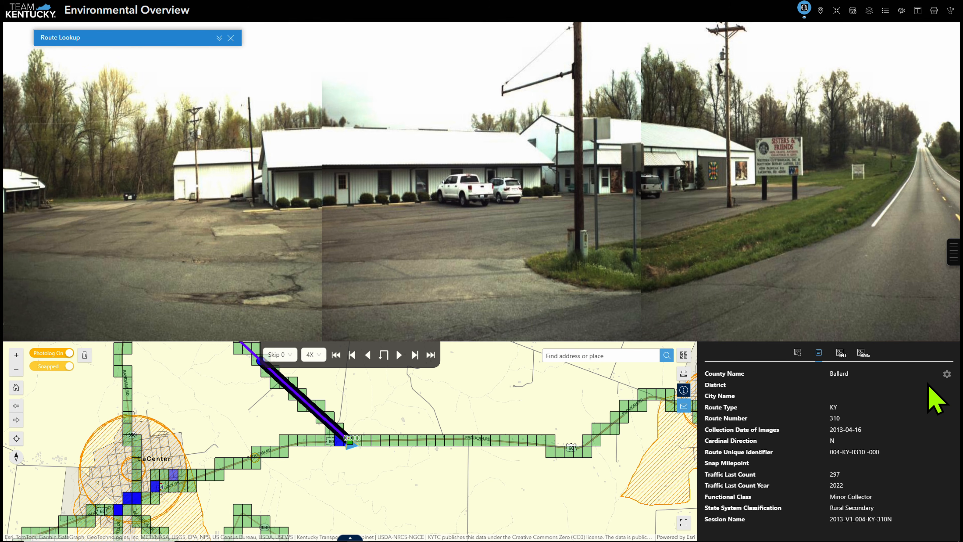
click(947, 373)
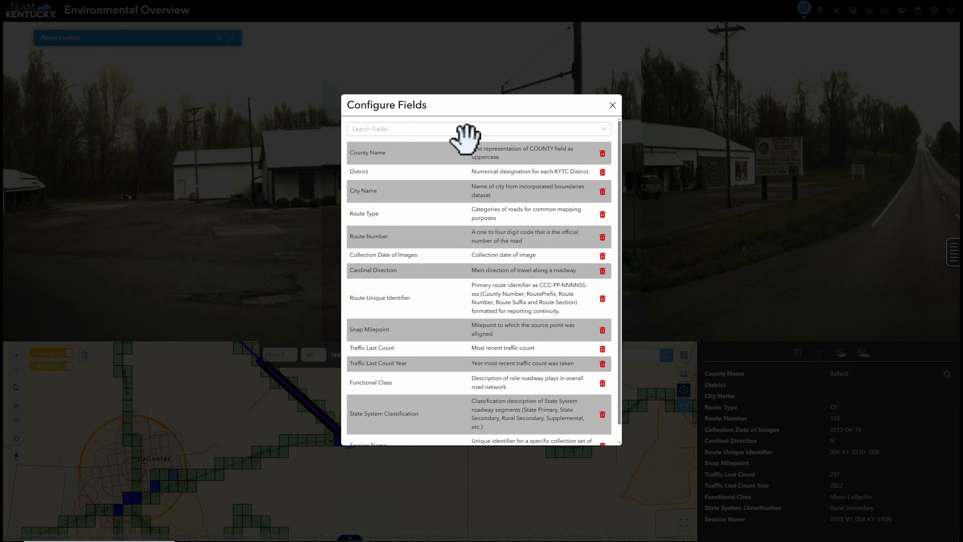
click(470, 129)
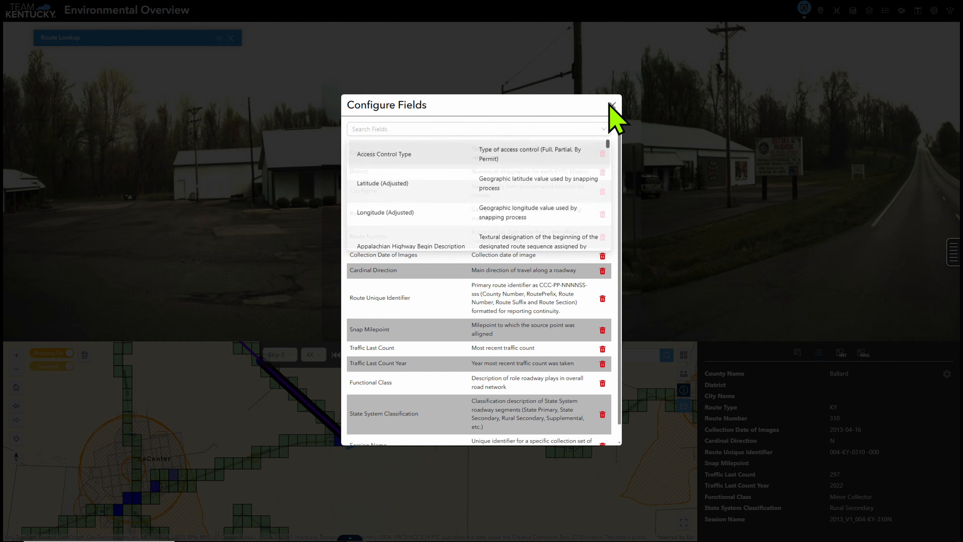
click(613, 119)
click(612, 106)
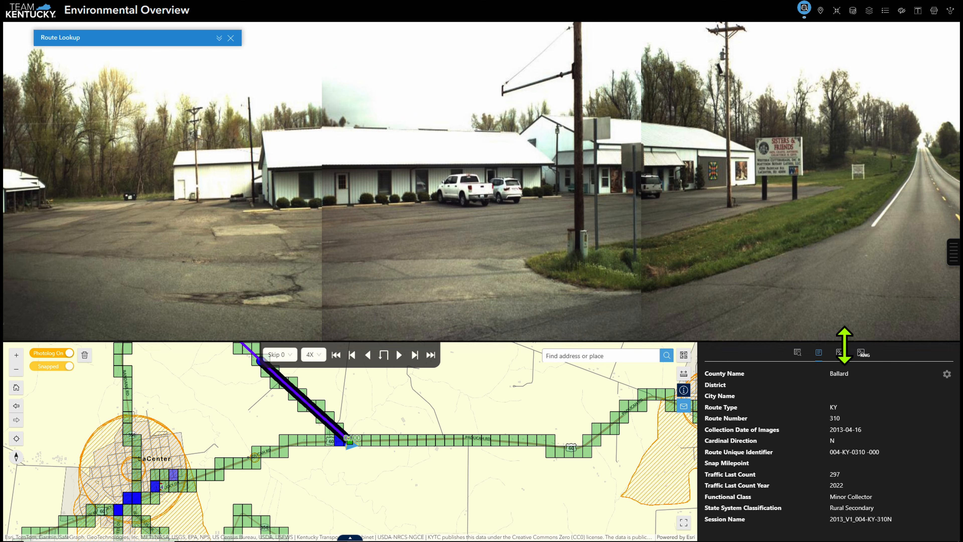
View the RNG pavement image enlarged, close it, and shrink the photo area to give the map more height.
click(841, 354)
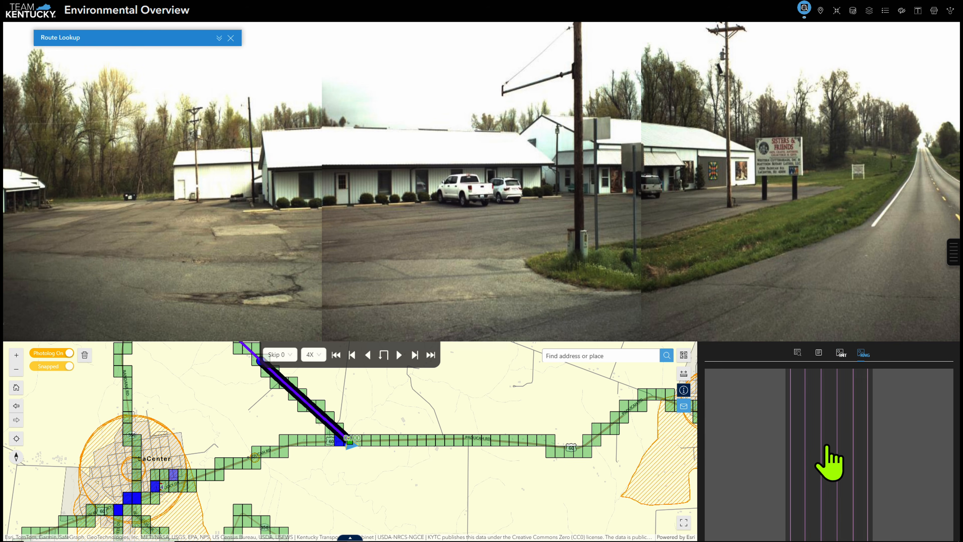
click(829, 463)
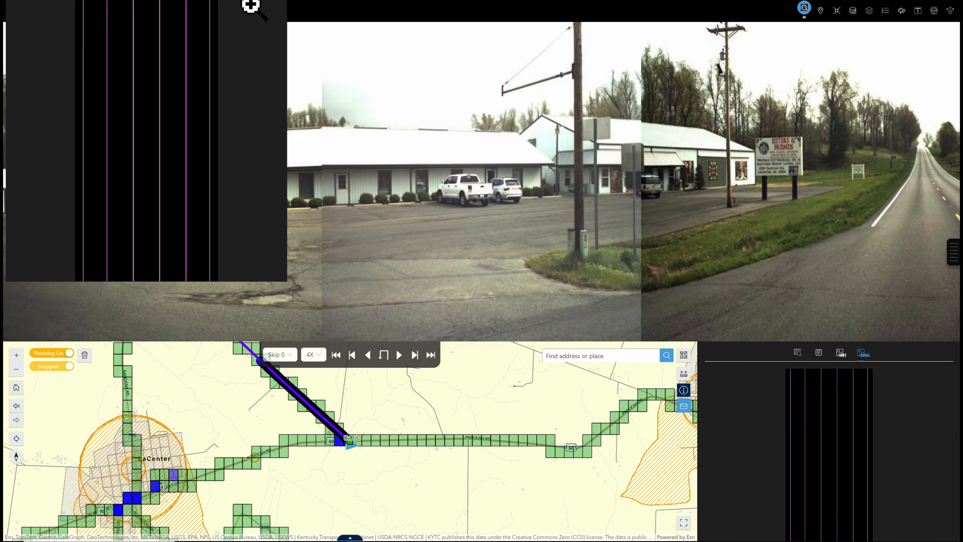
click(278, 1)
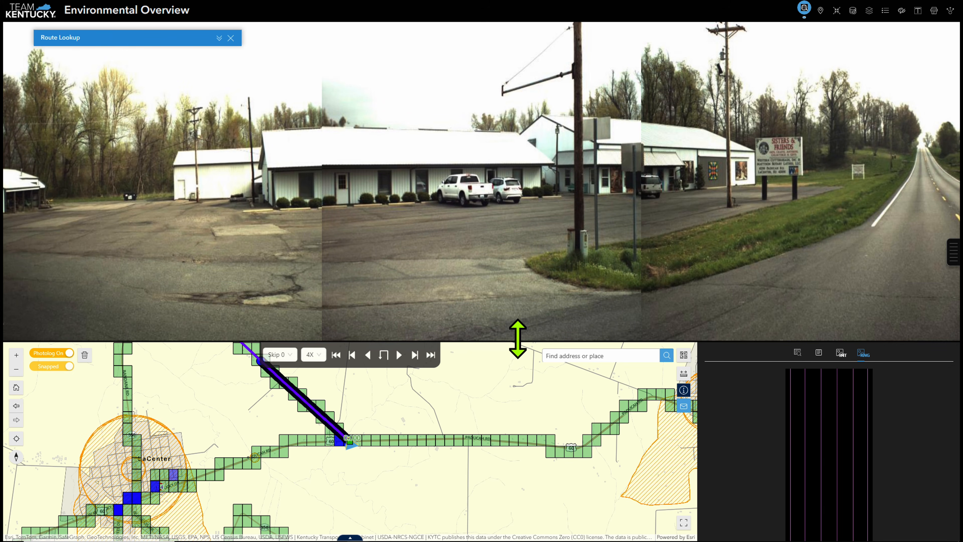
drag(518, 341, 512, 285)
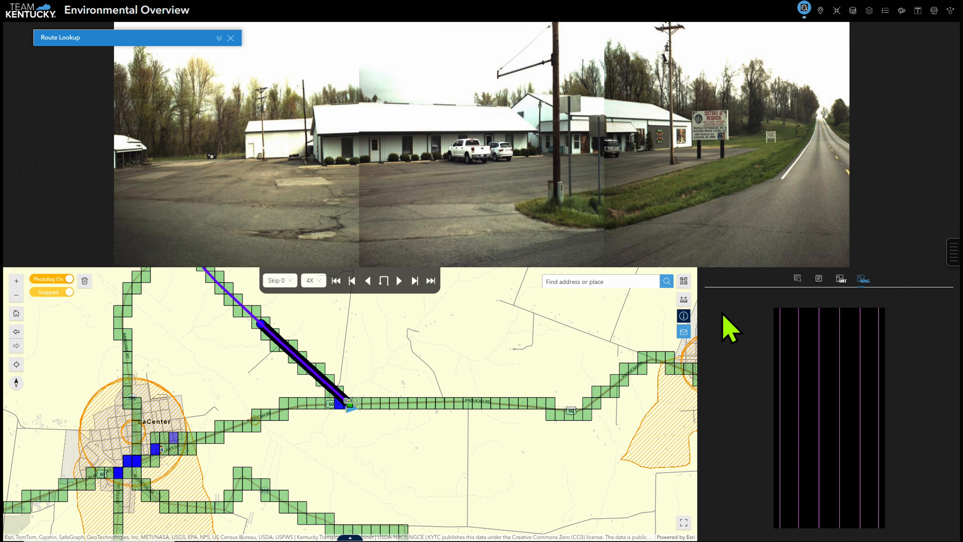
Clear the Photolog selection and close Route Lookup.
click(797, 281)
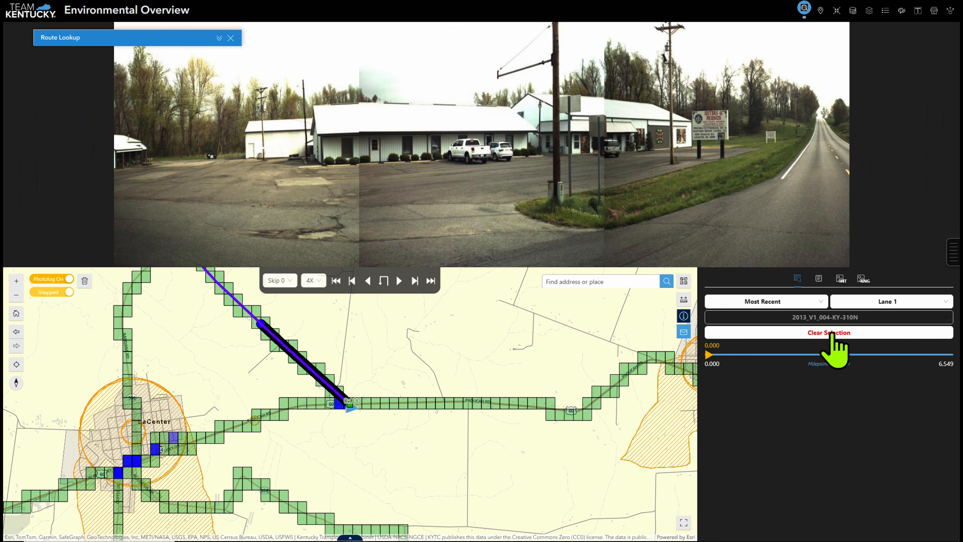
click(831, 333)
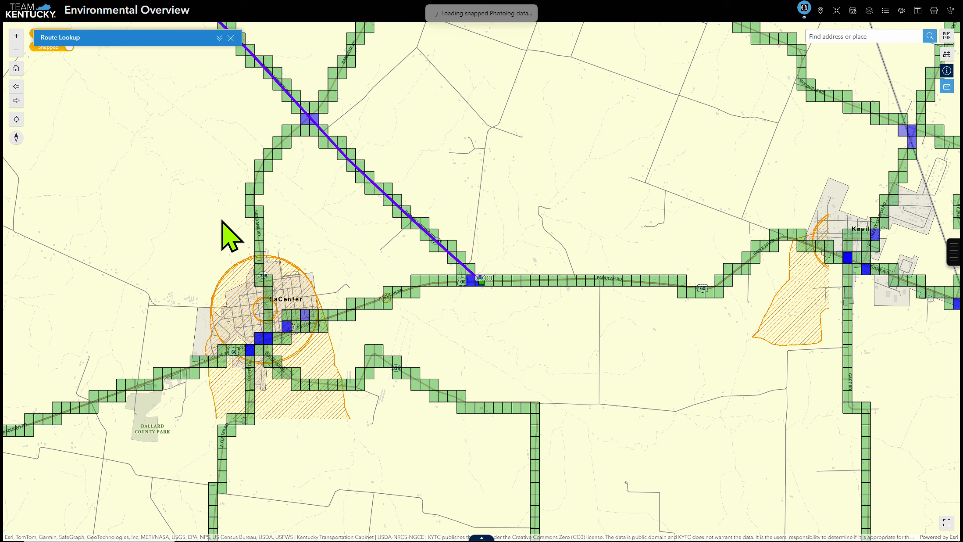
click(230, 38)
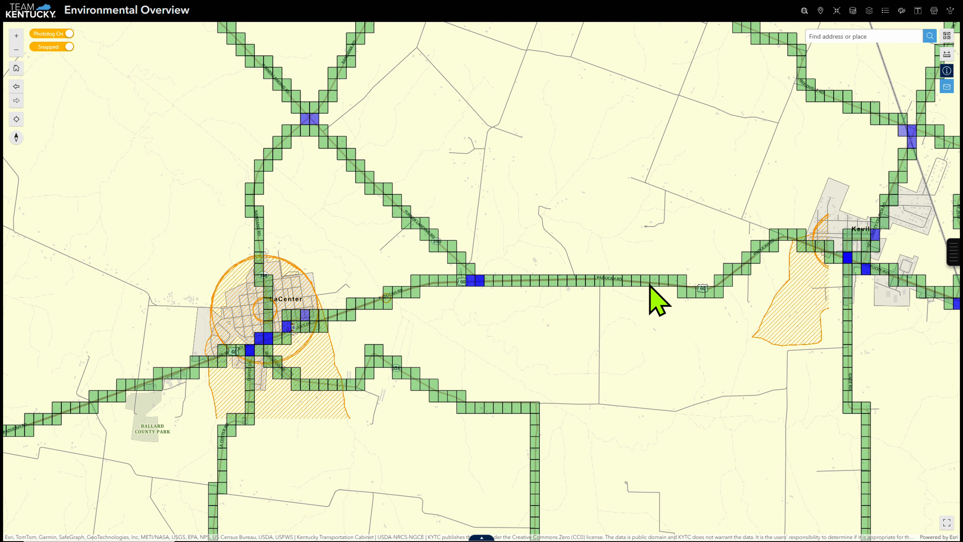
Open Photolog imagery at a point on Paducah Rd (US 60) between LaCenter and Kevil and play it forward.
click(639, 283)
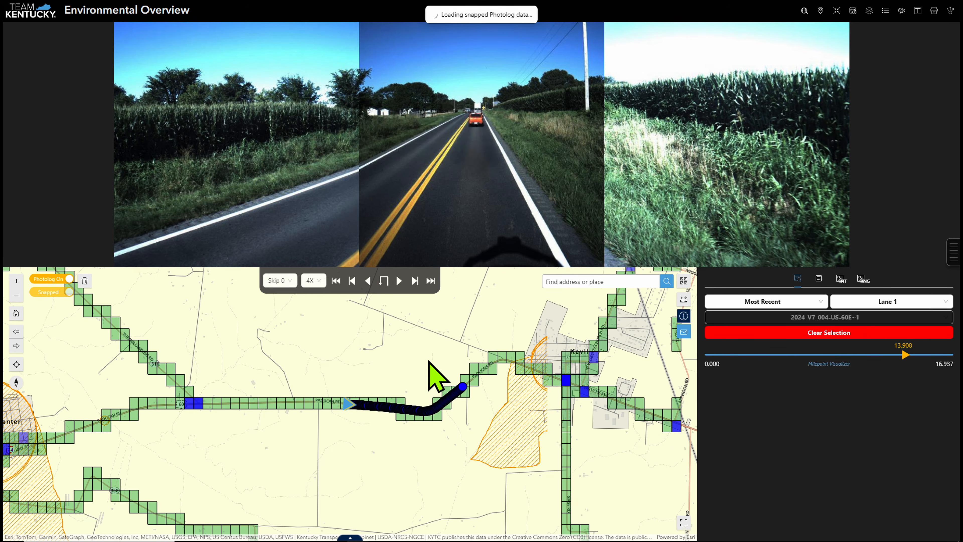
click(400, 281)
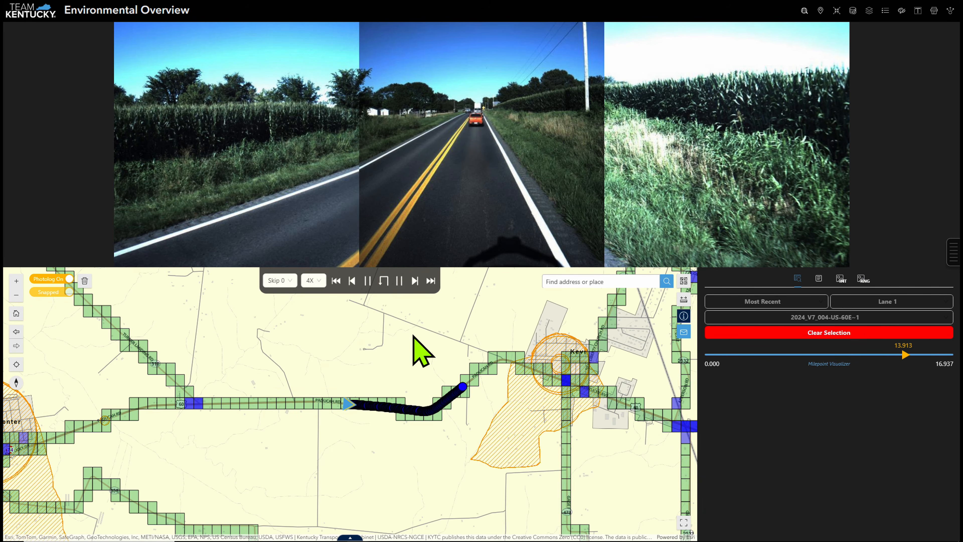